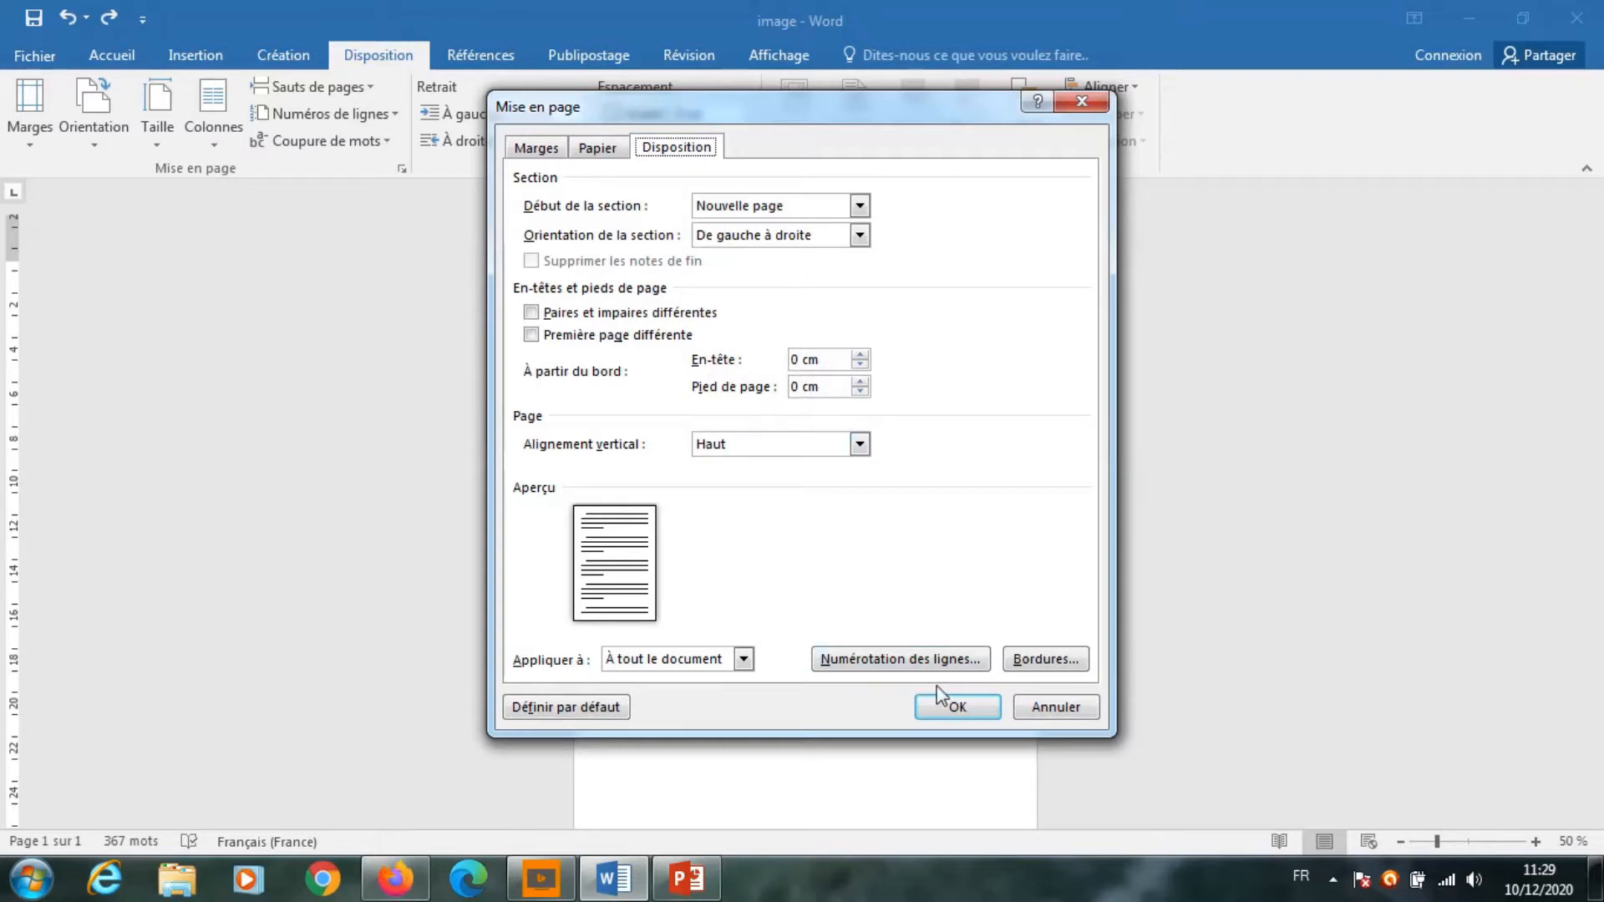
- Apply the page setup settings to the whole document
{"action": "left_click", "coordinate": [955, 708]}
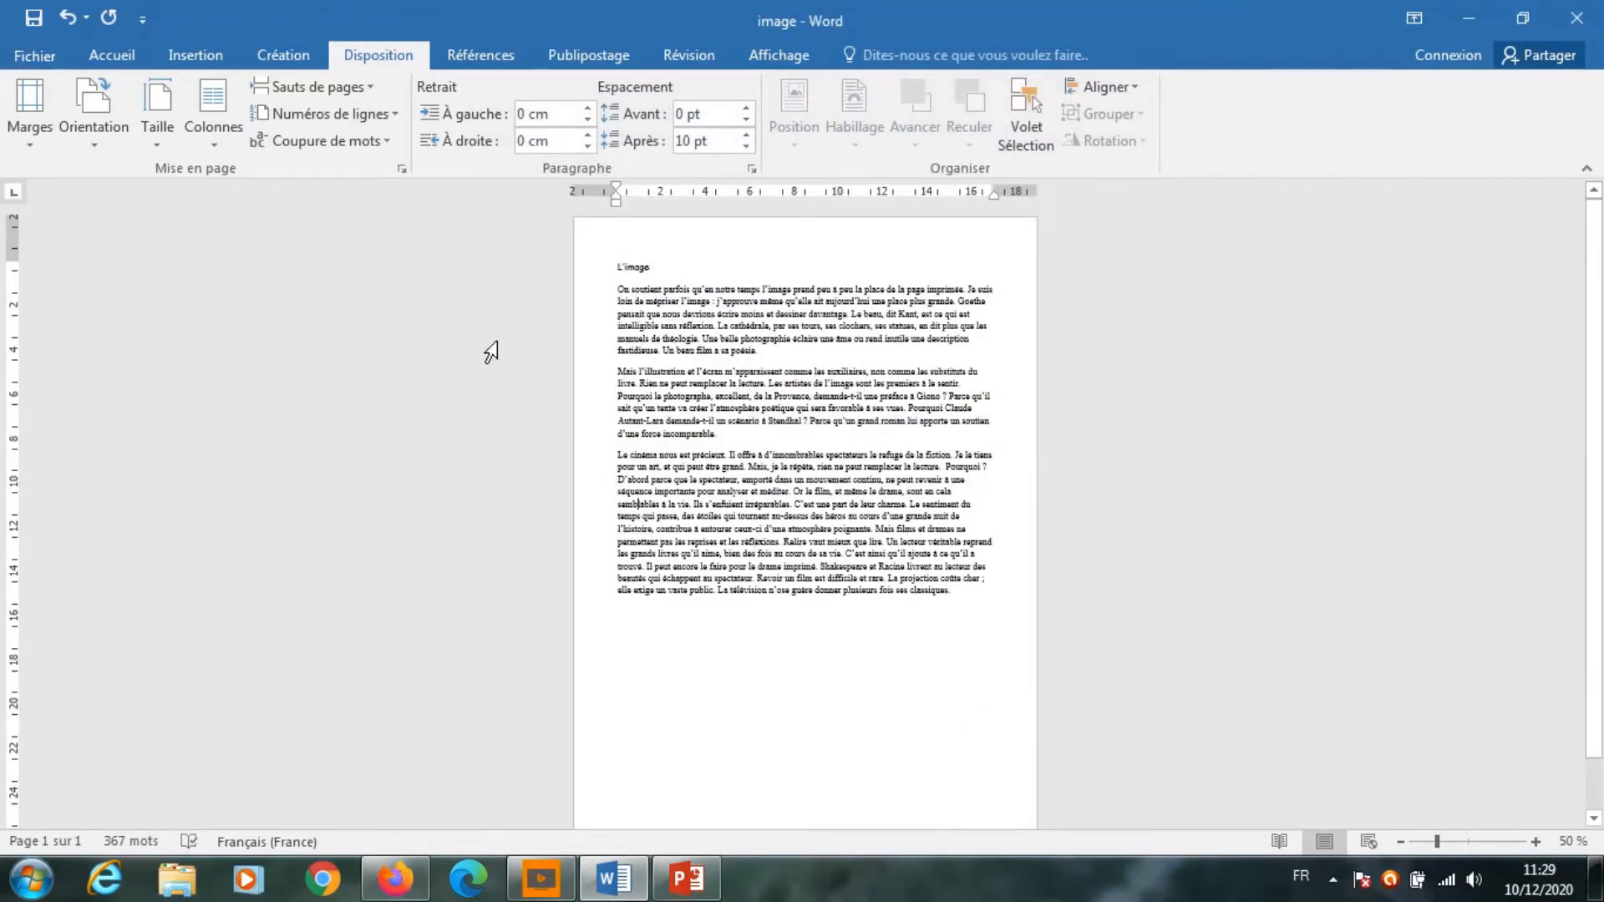
- Format the title "L'image" in bold at 16 pt
{"action": "left_click", "coordinate": [107, 57]}
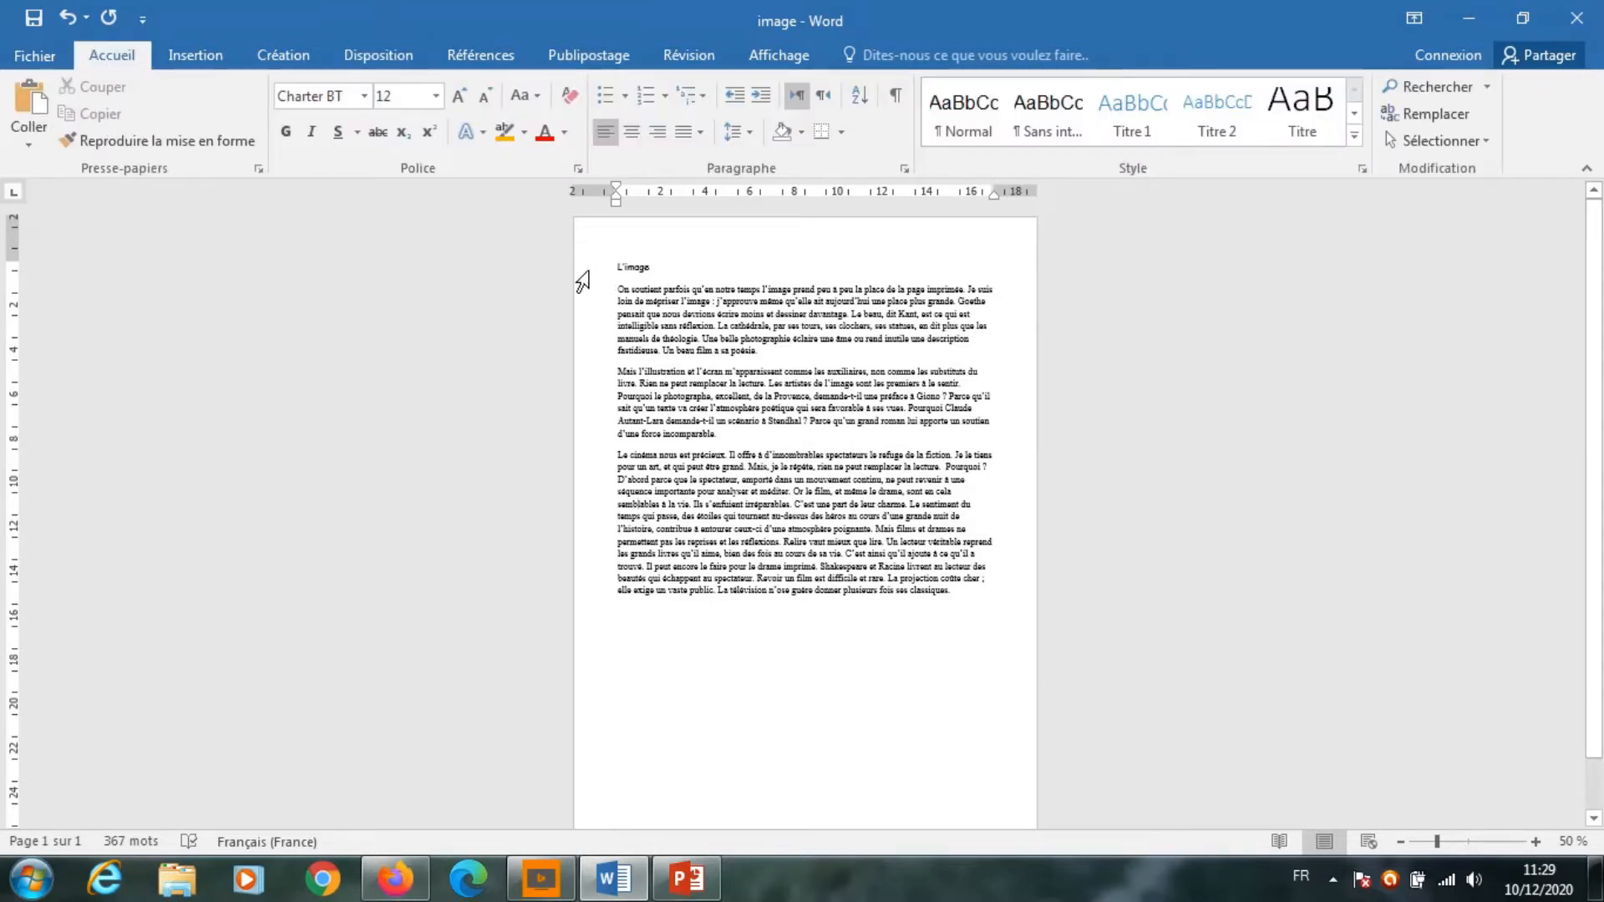
{"action": "left_click", "coordinate": [588, 271]}
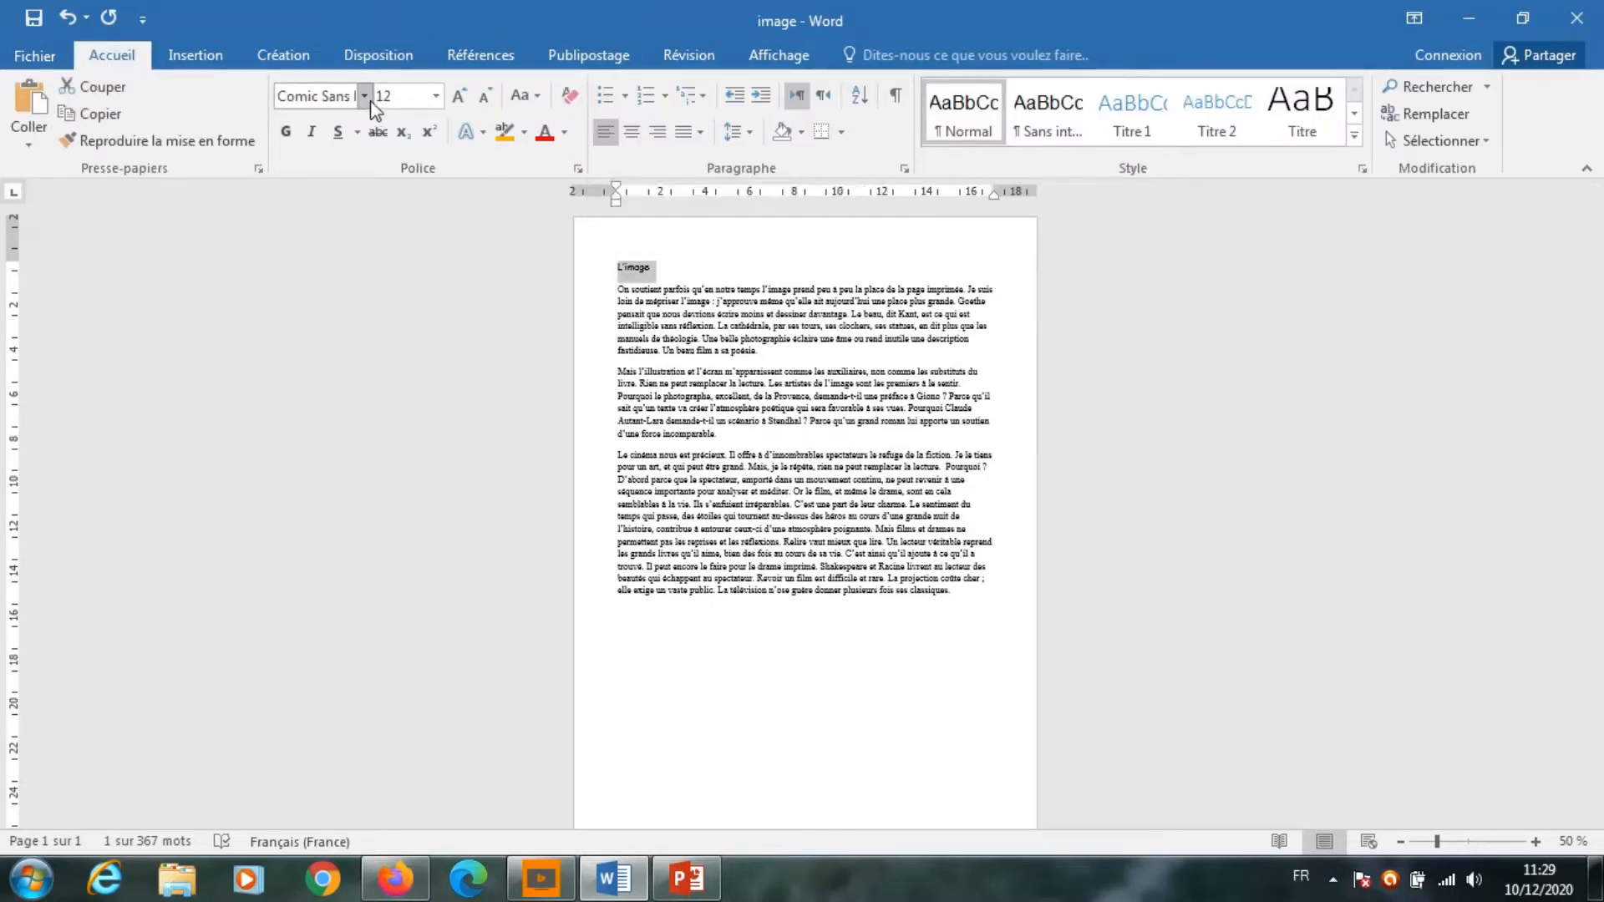
{"action": "left_click", "coordinate": [458, 100]}
{"action": "left_click", "coordinate": [458, 100]}
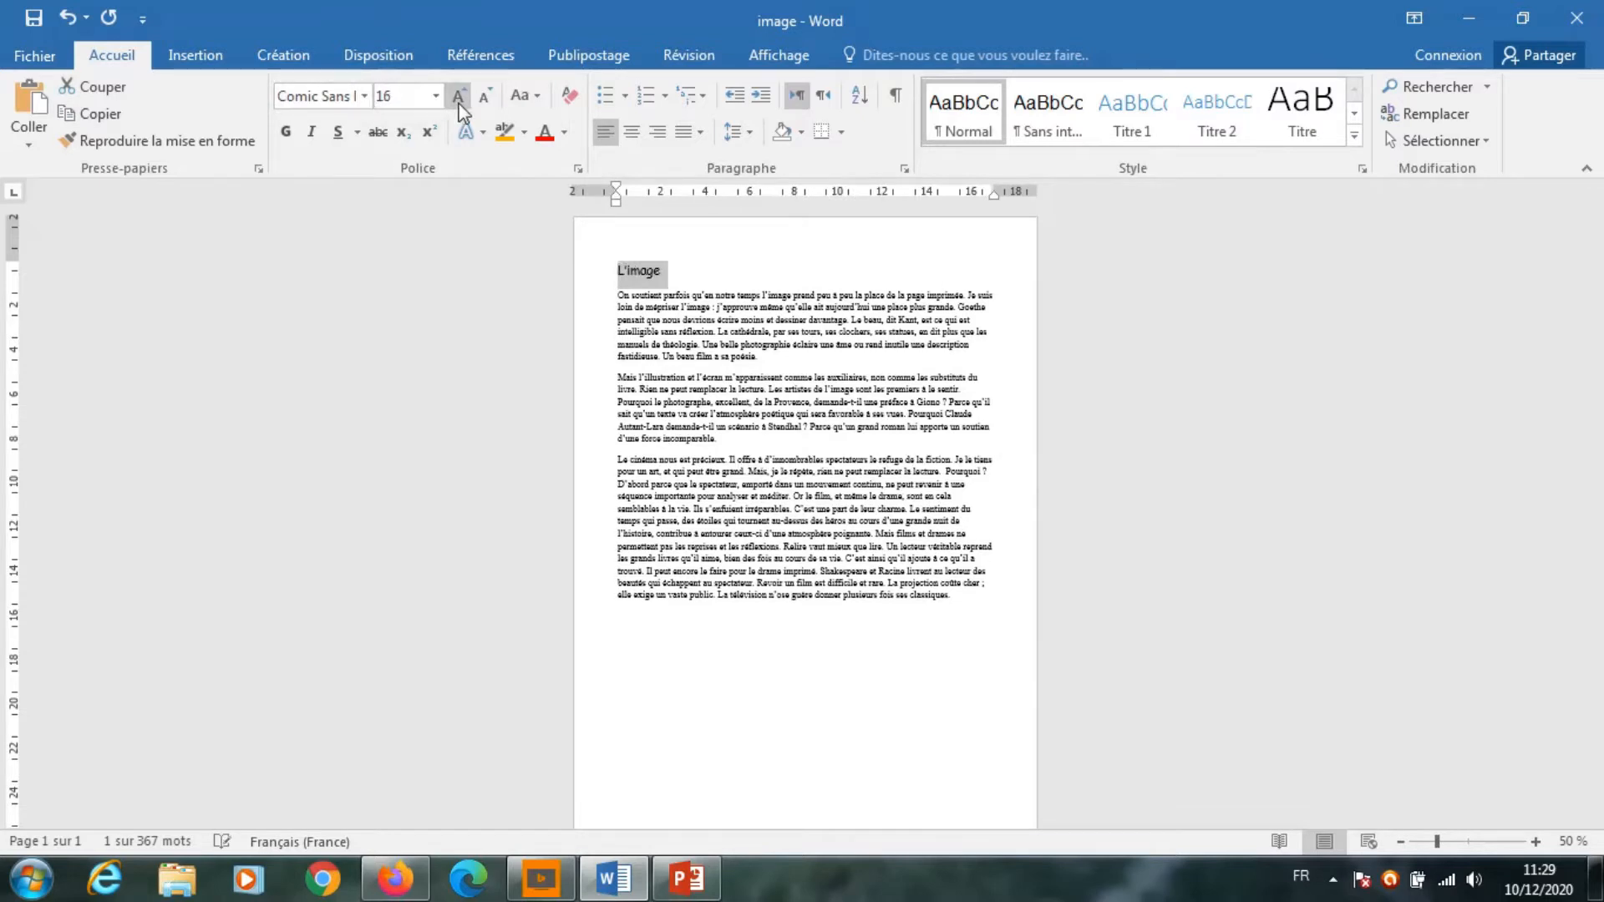
{"action": "left_click", "coordinate": [286, 131]}
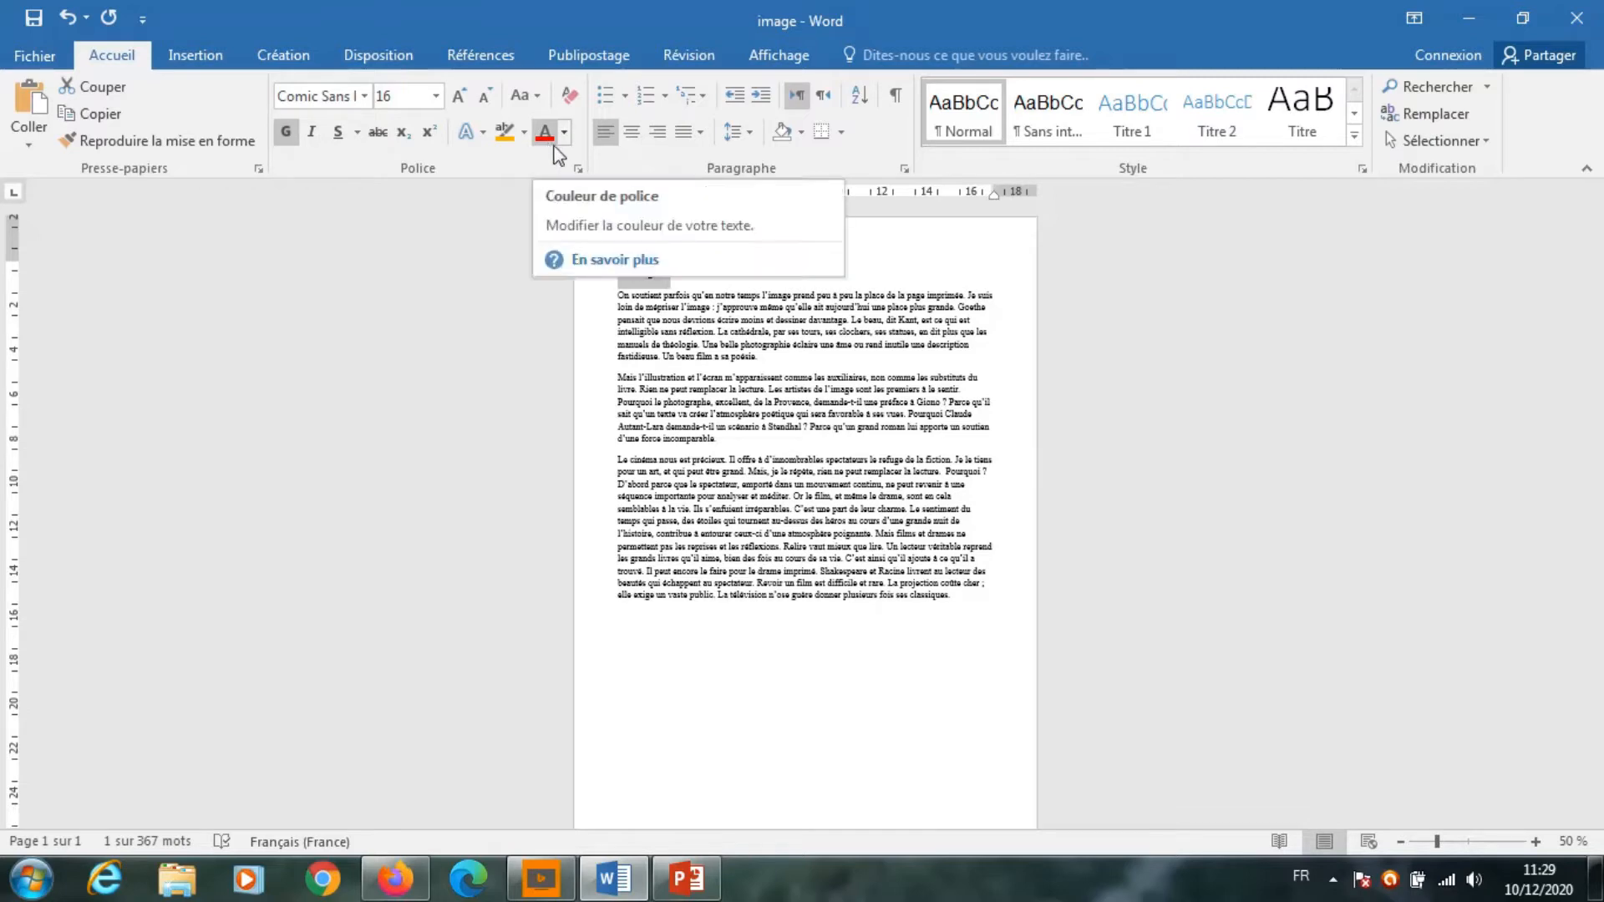
- Give the title the small caps effect (Petites majuscules) and expanded character spacing (Étendu) of 3 pt
{"action": "left_click", "coordinate": [578, 168]}
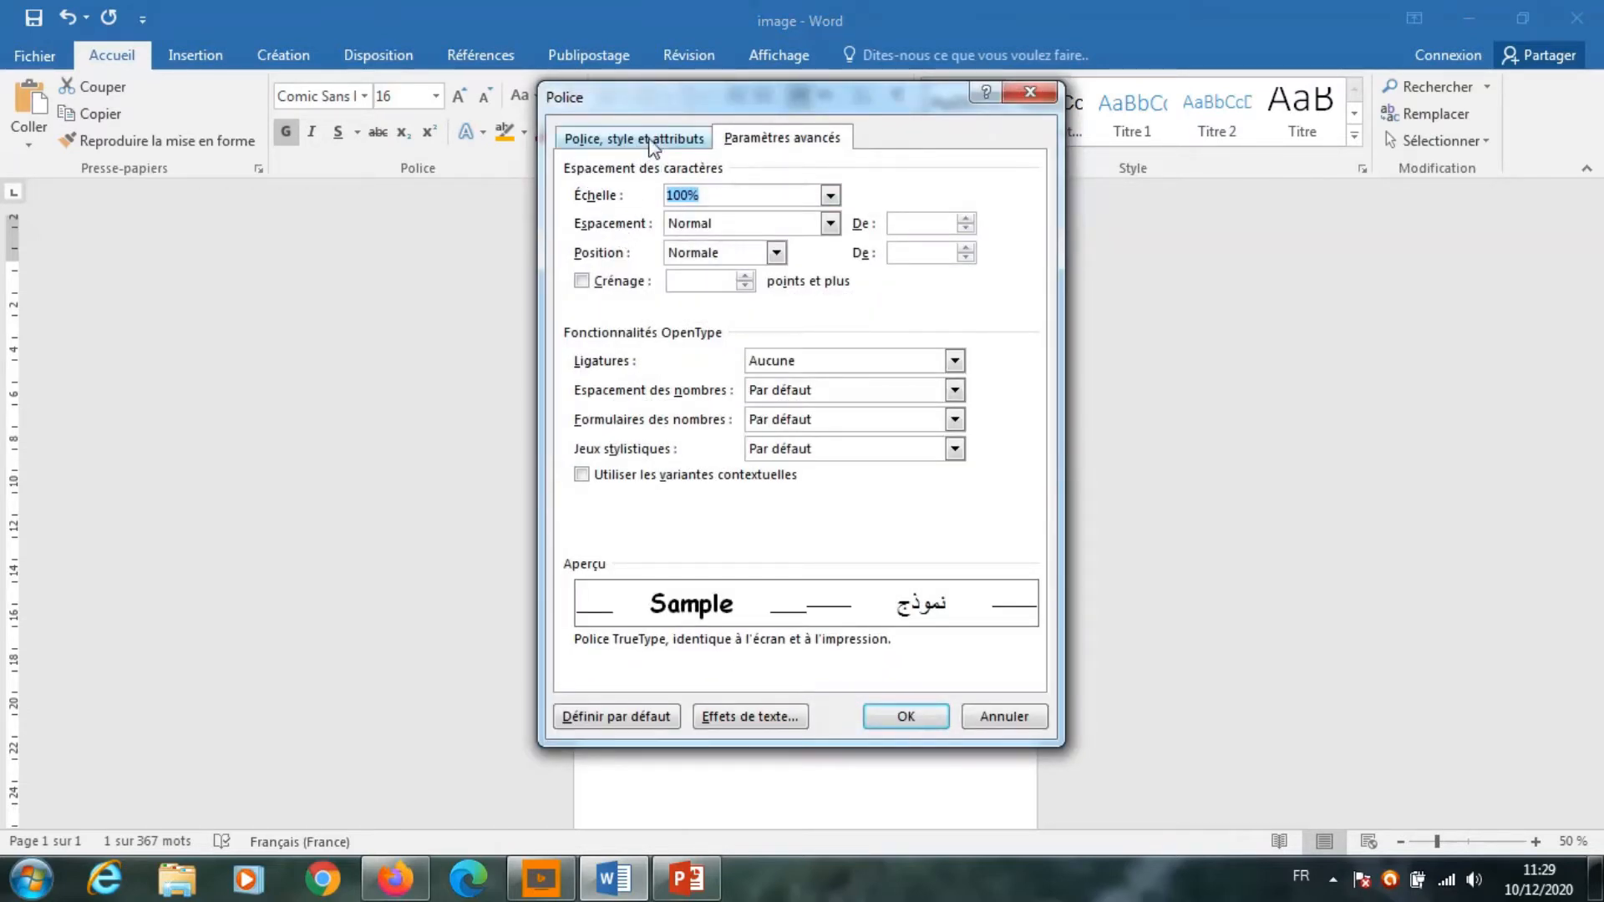
{"action": "left_click", "coordinate": [652, 138]}
{"action": "left_click", "coordinate": [901, 470]}
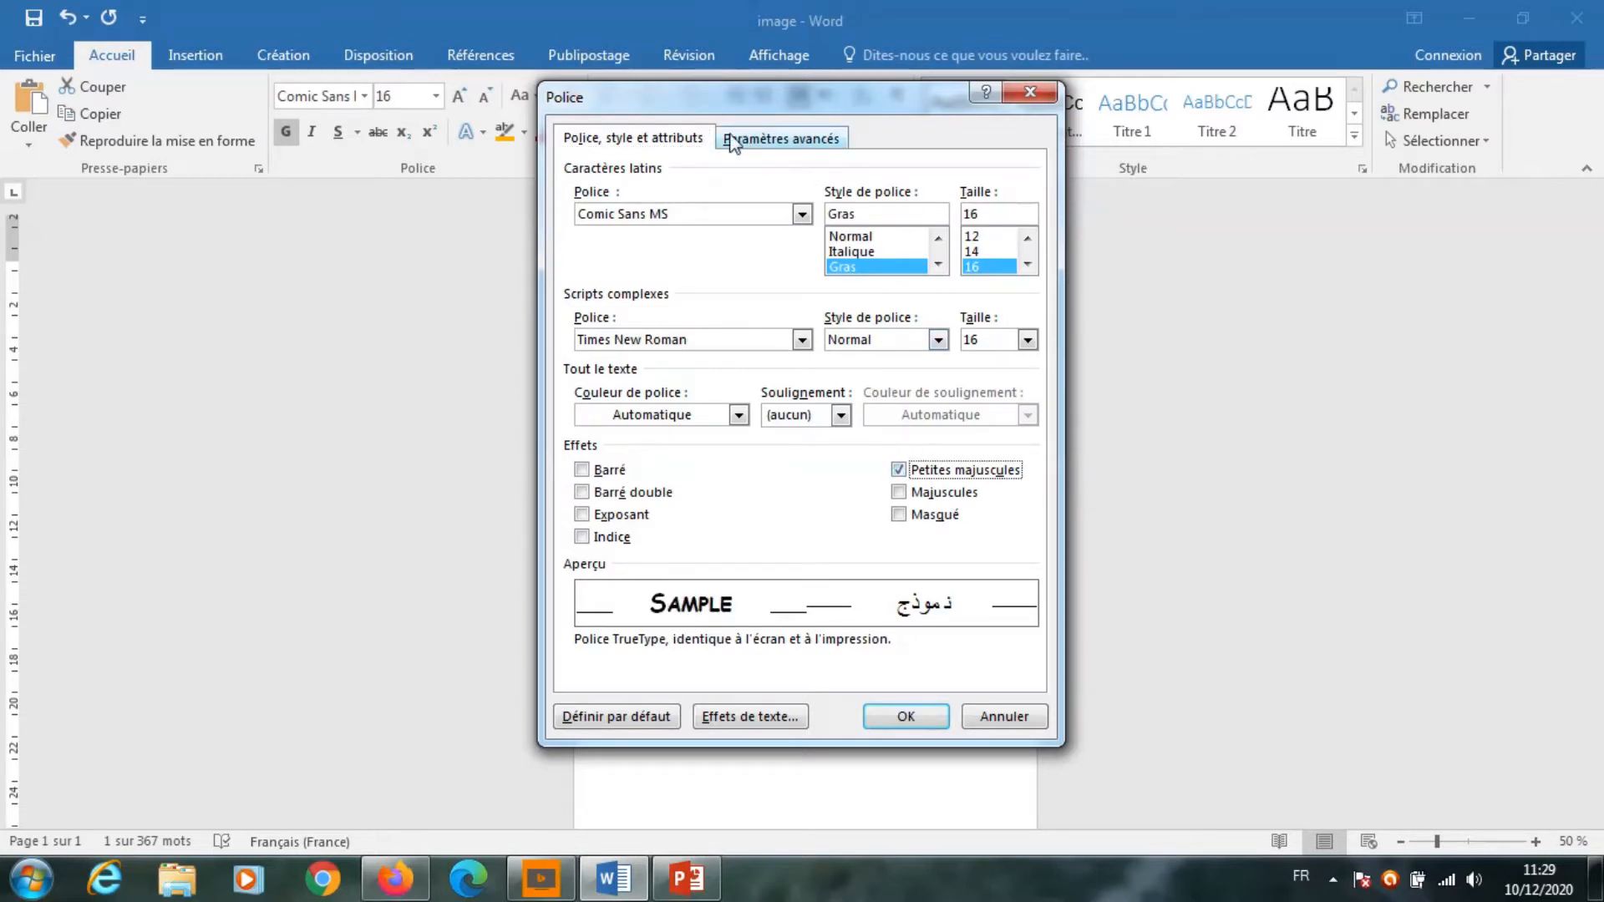
{"action": "left_click", "coordinate": [737, 139]}
{"action": "left_click", "coordinate": [708, 224]}
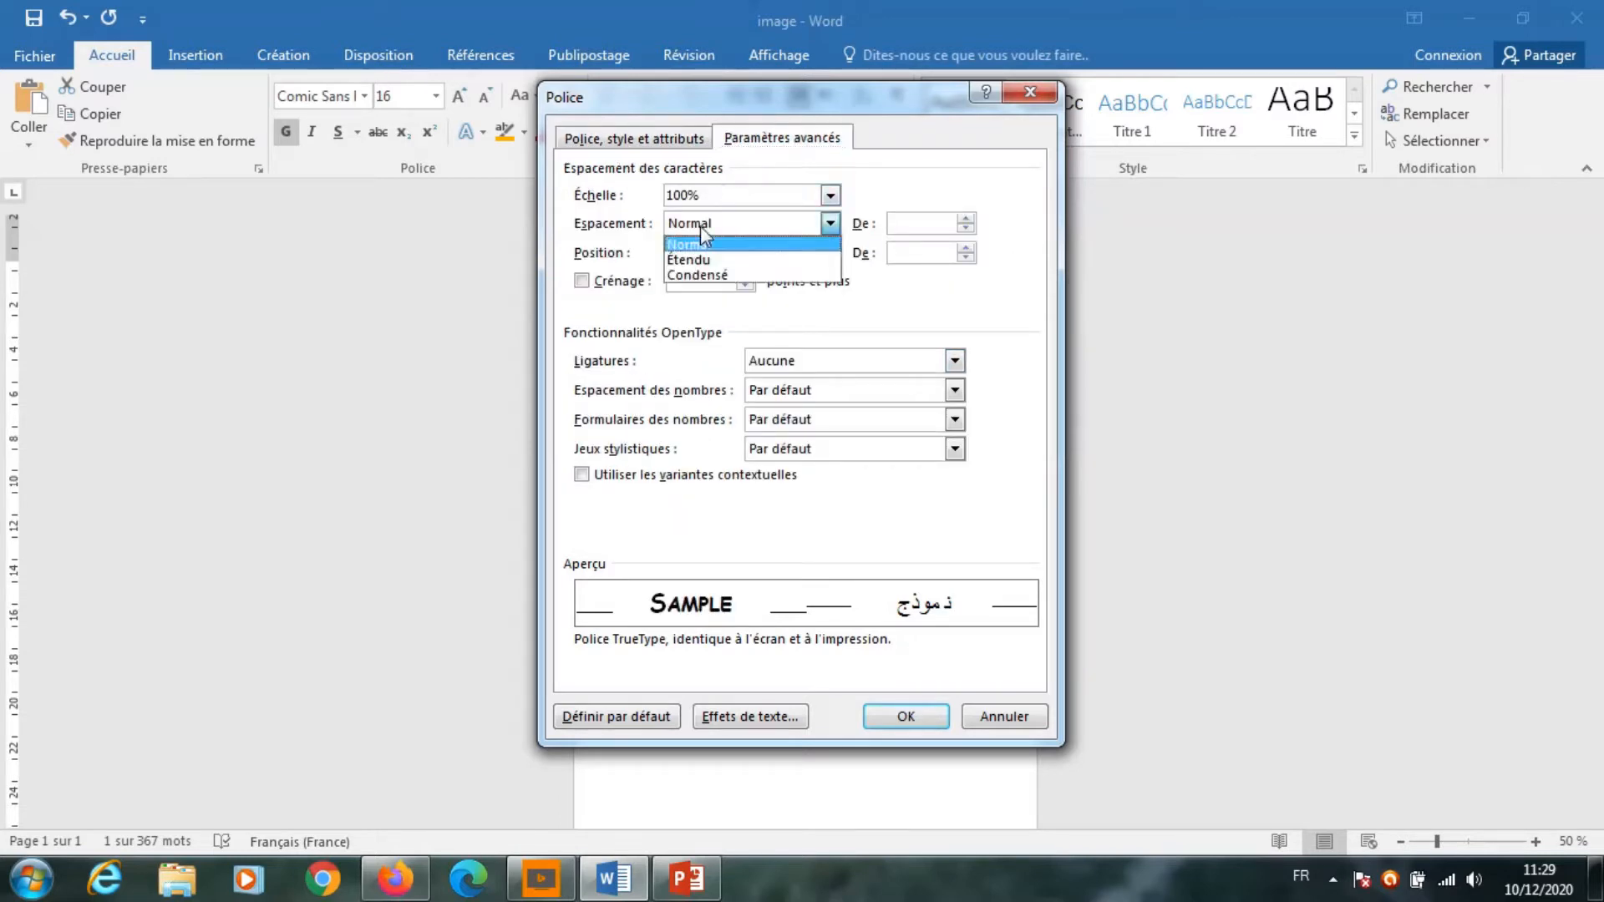
{"action": "left_click", "coordinate": [700, 256]}
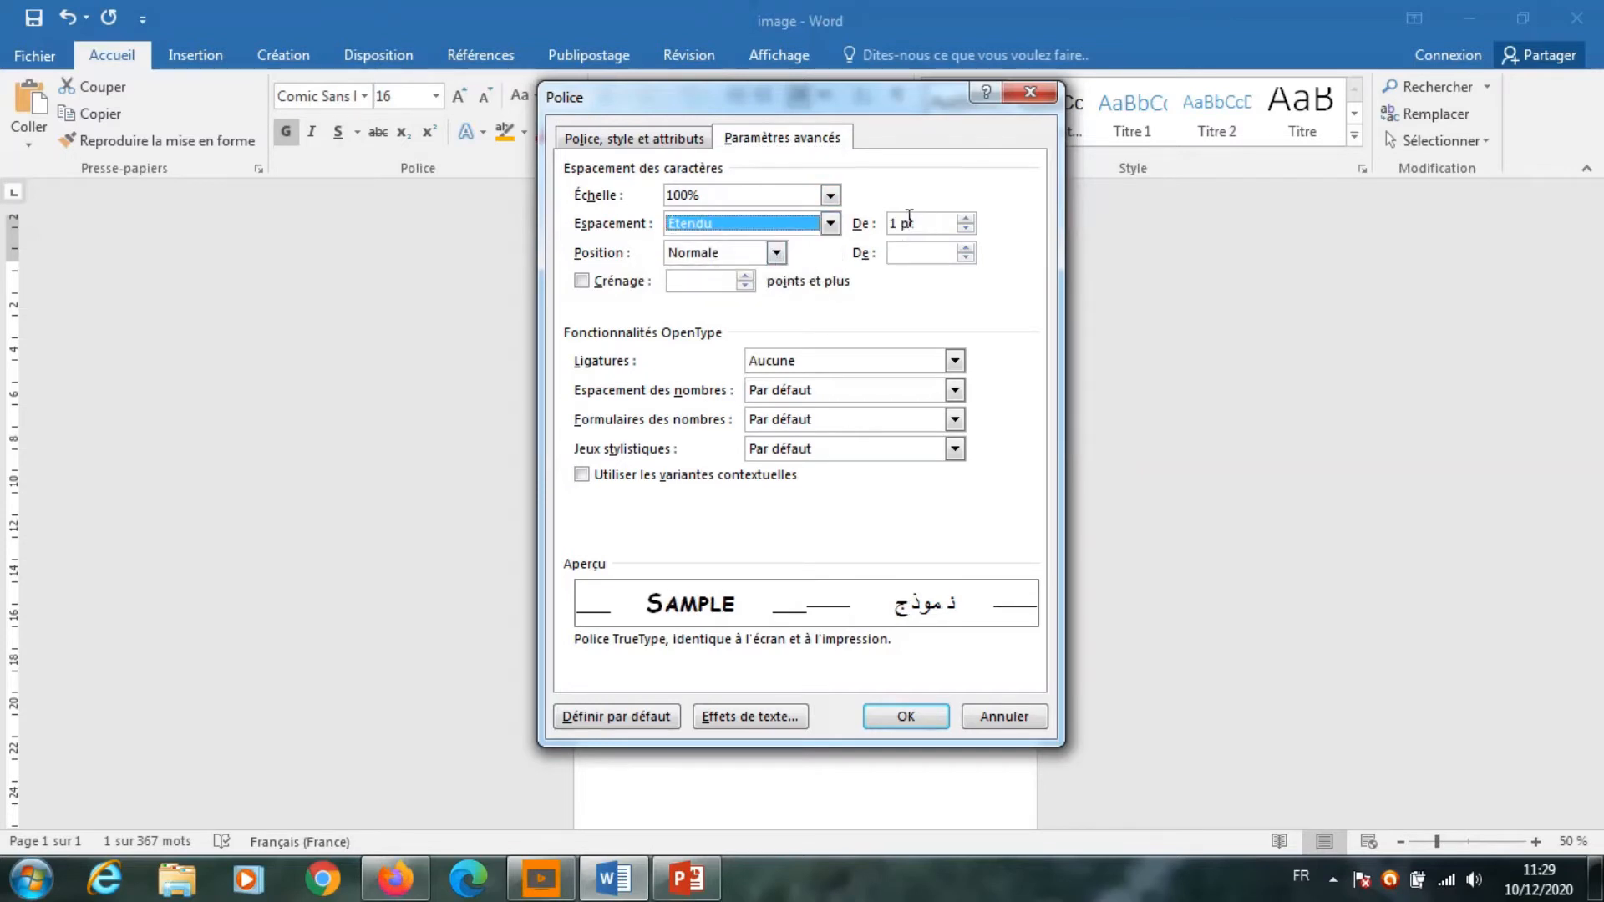
{"action": "left_click", "coordinate": [896, 225]}
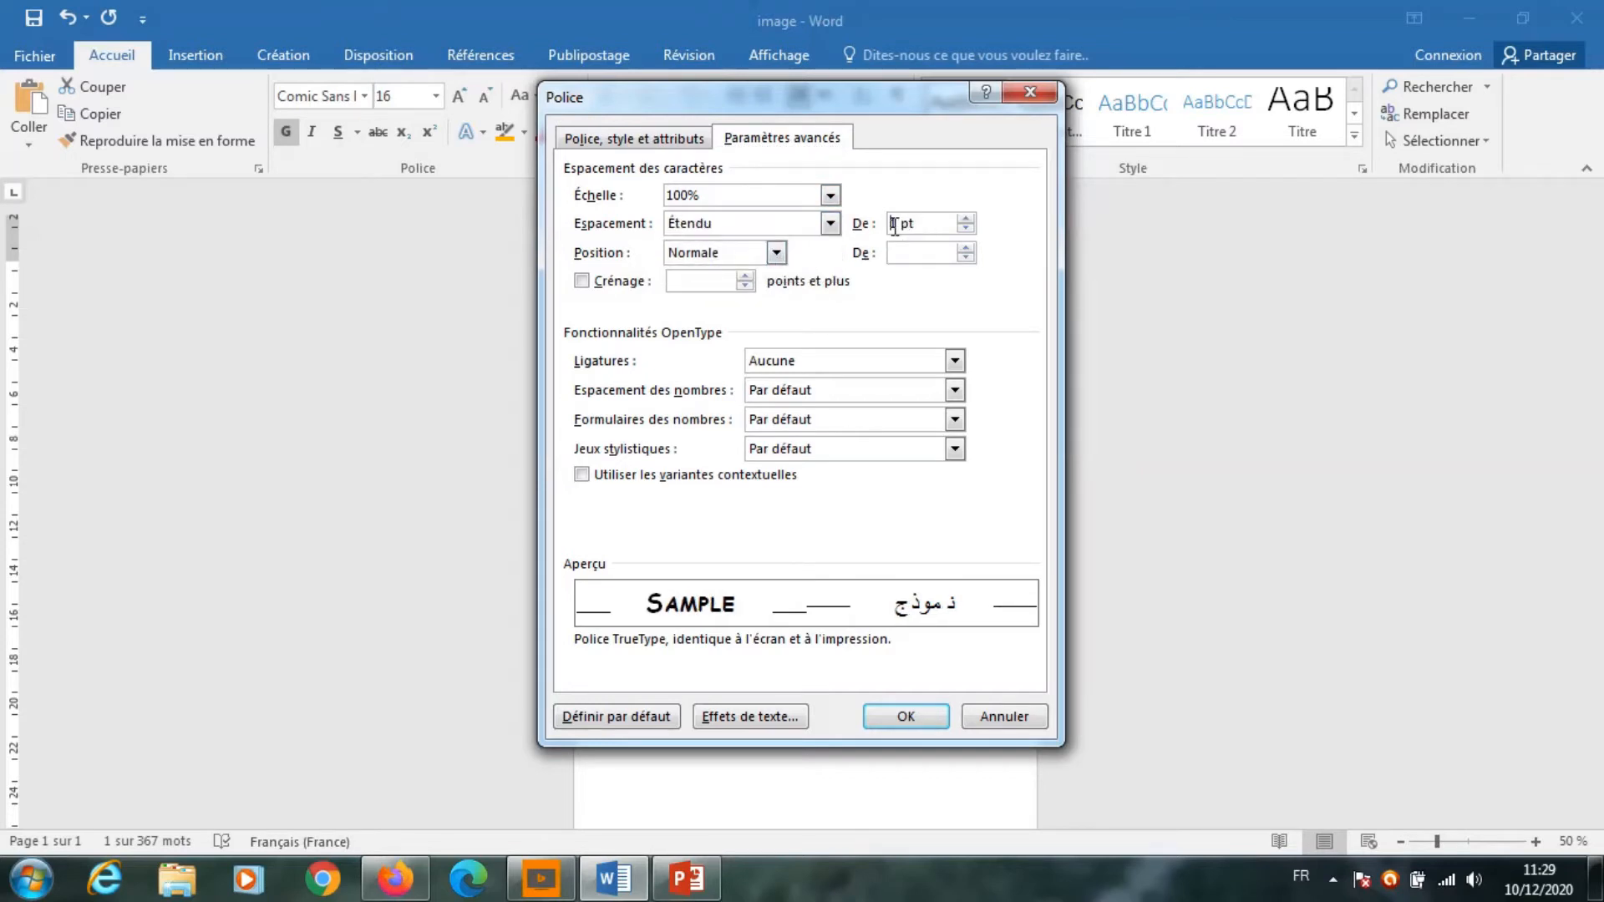
{"action": "type", "text": "3"}
{"action": "left_click", "coordinate": [906, 717]}
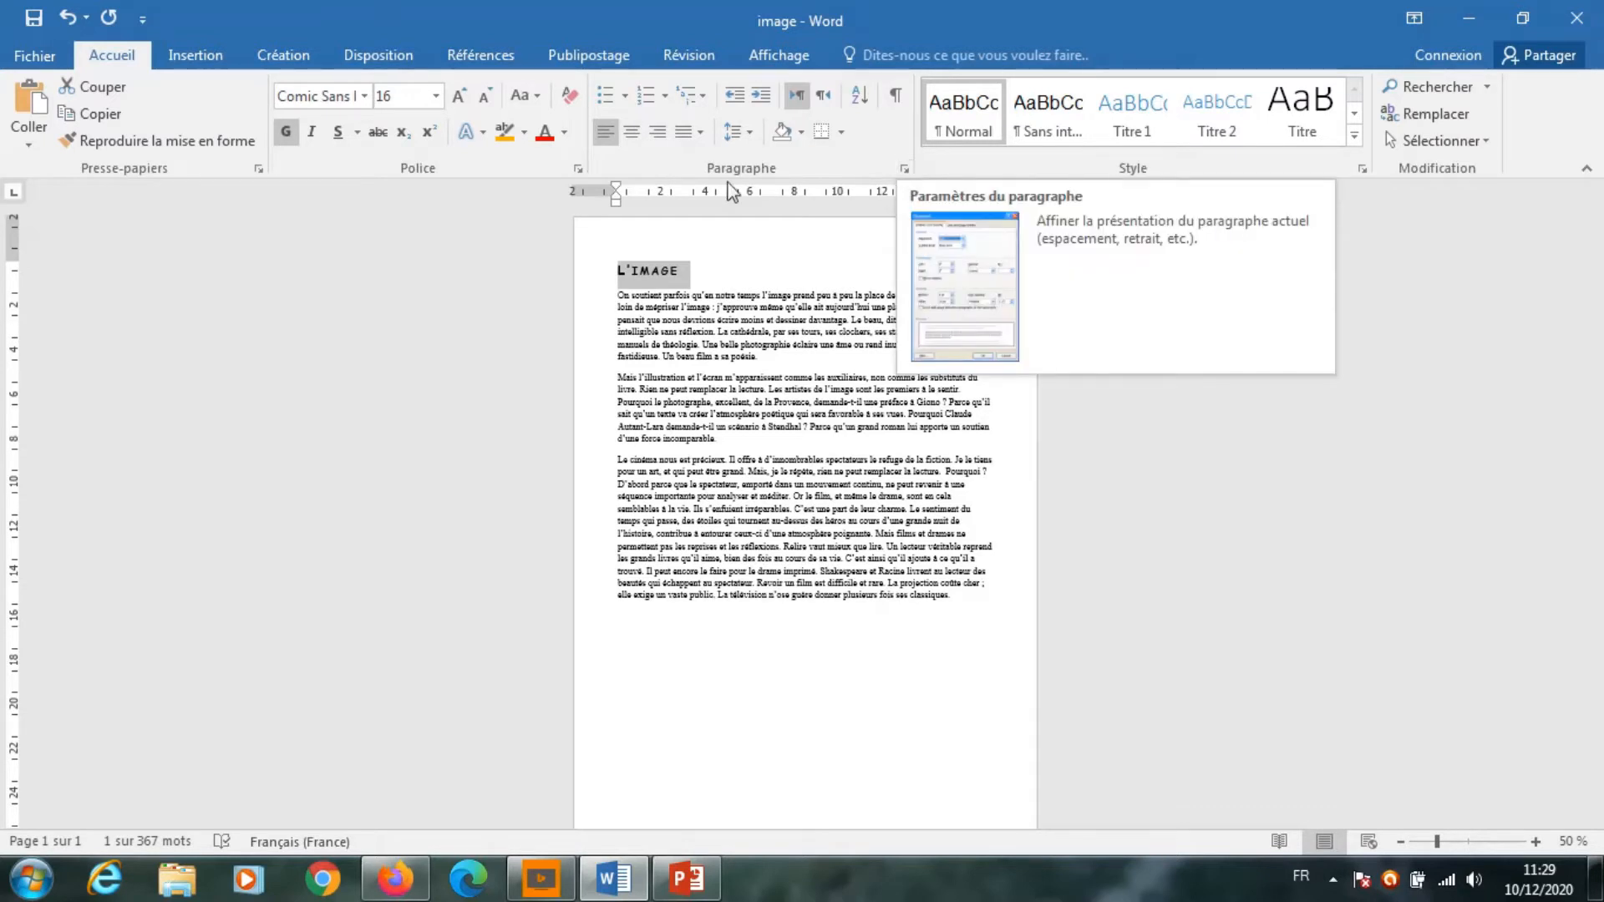
- Center the title paragraph with 18 pt spacing after it and single line spacing (Simple)
{"action": "left_click", "coordinate": [905, 172]}
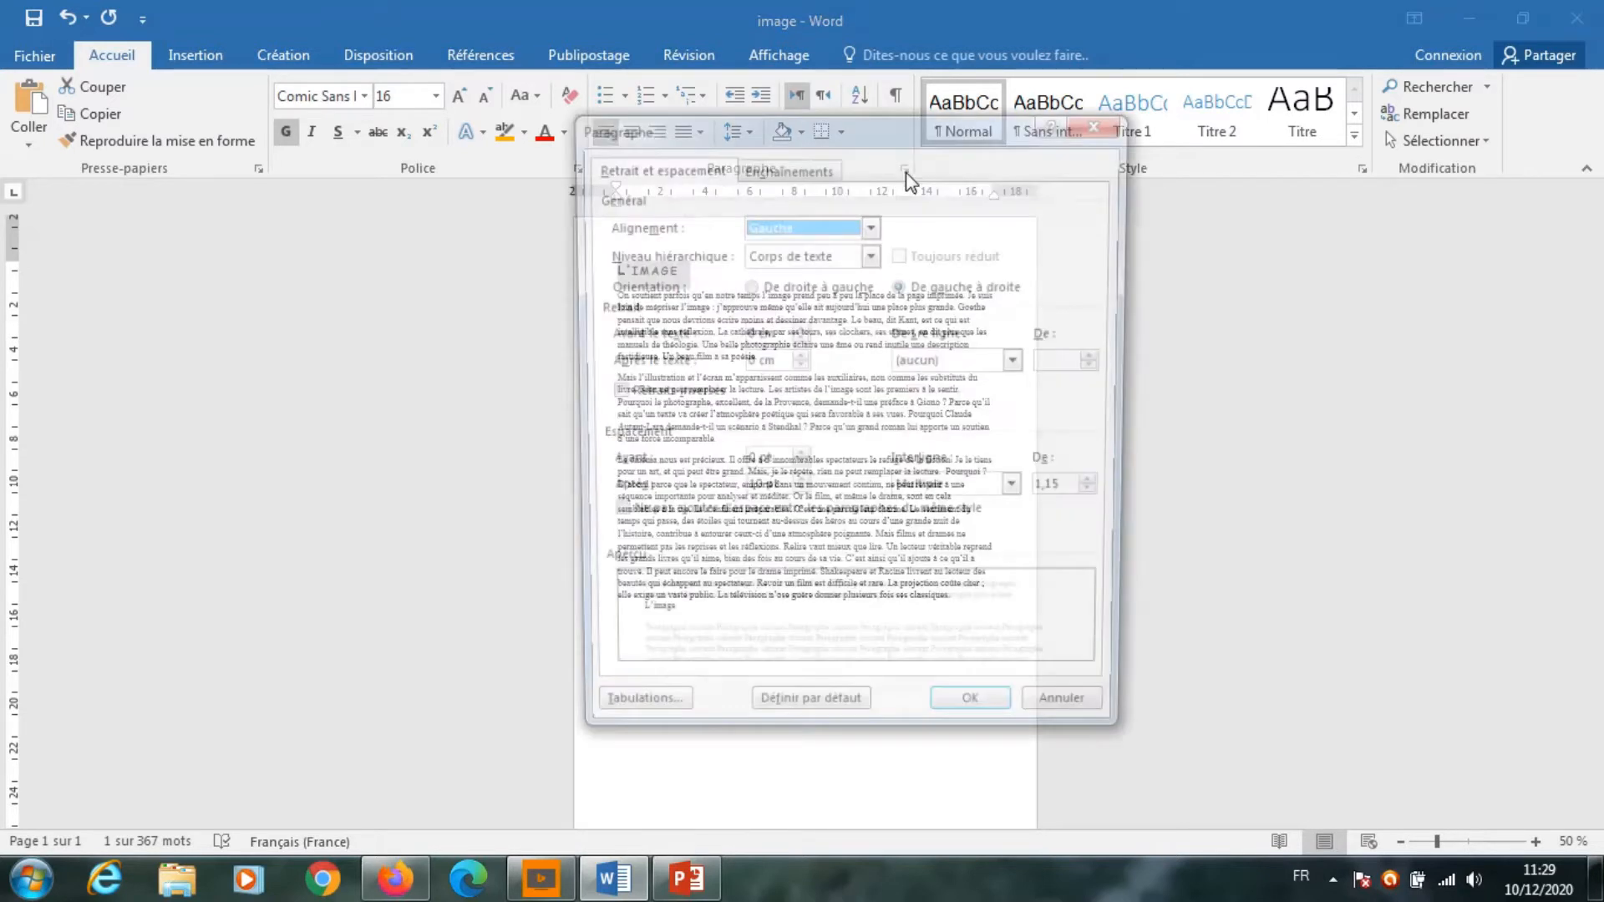
{"action": "left_click", "coordinate": [802, 222]}
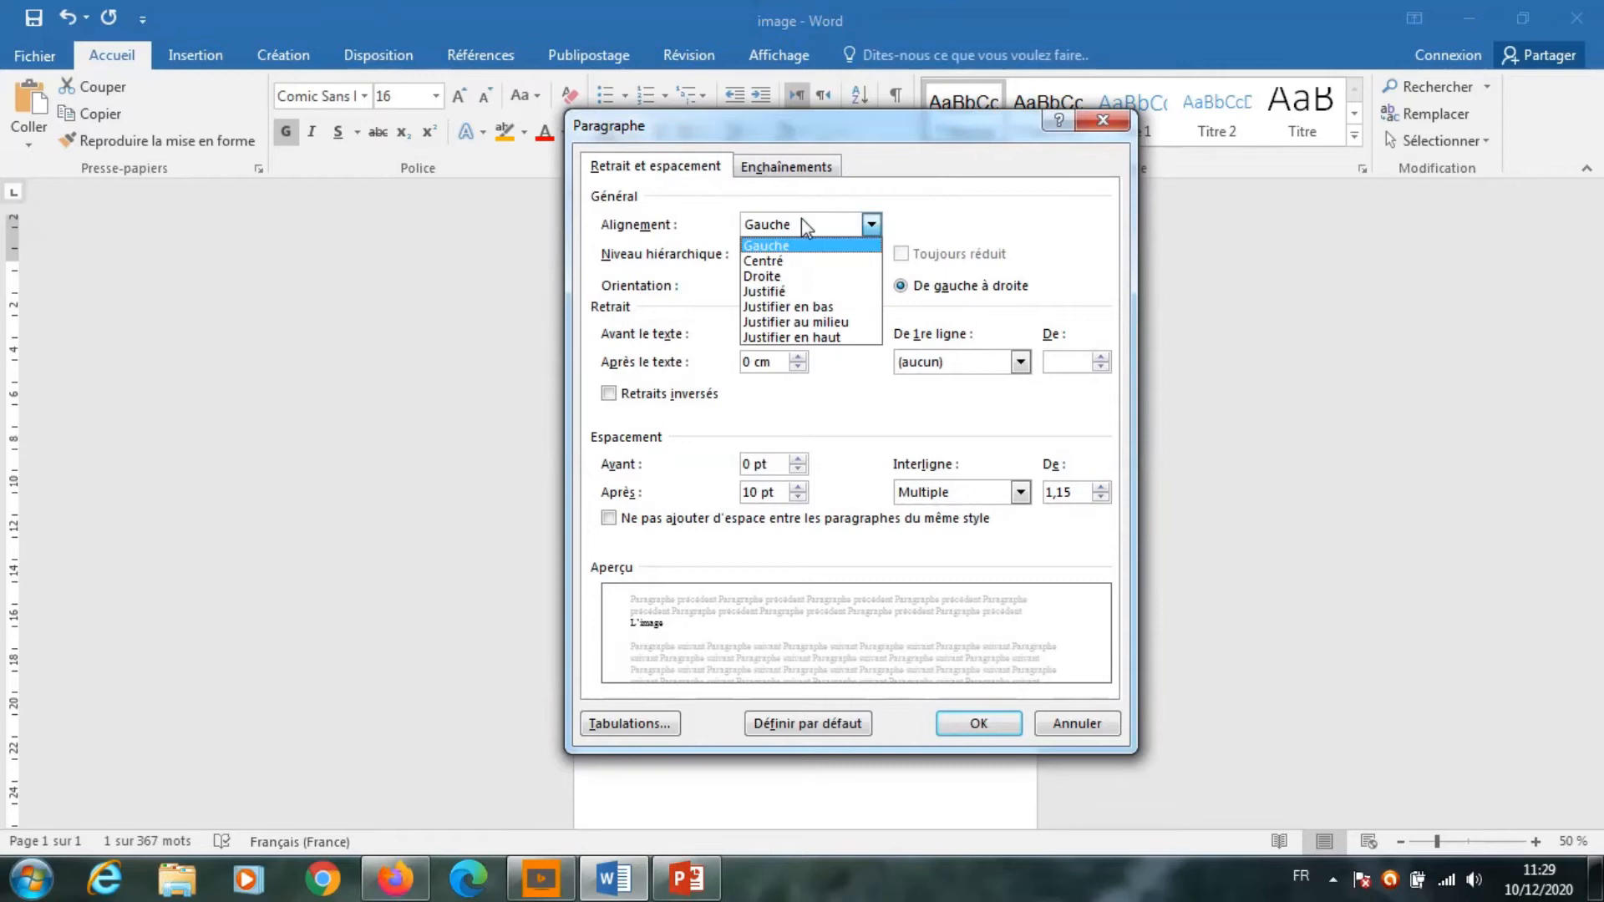
{"action": "left_click", "coordinate": [785, 262]}
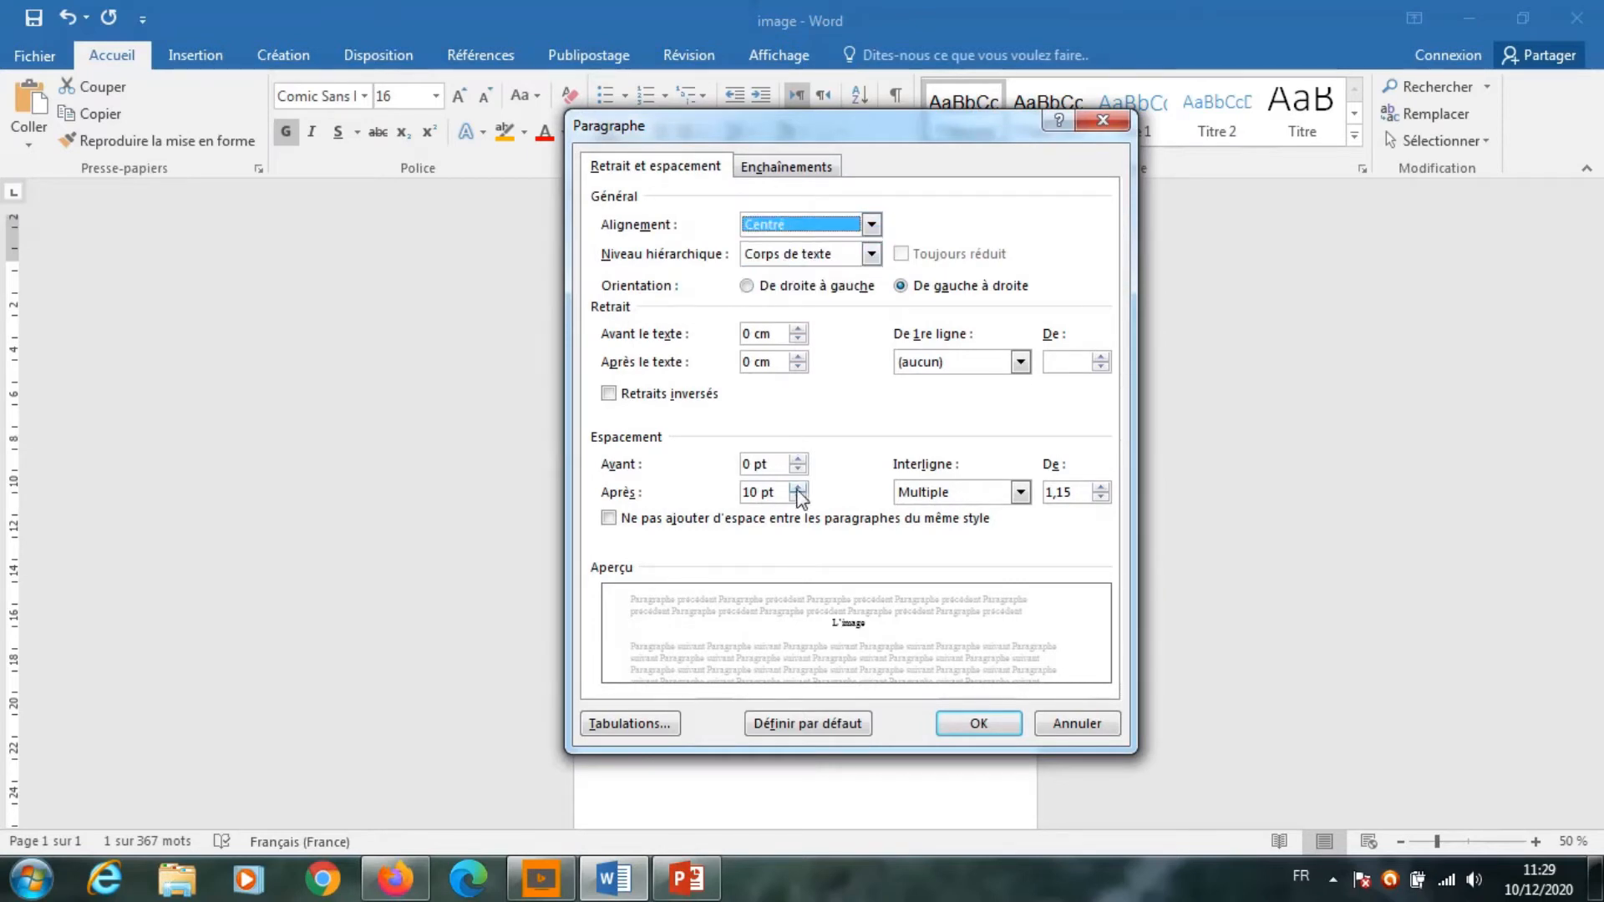
{"action": "left_click", "coordinate": [797, 487]}
{"action": "left_click", "coordinate": [798, 487]}
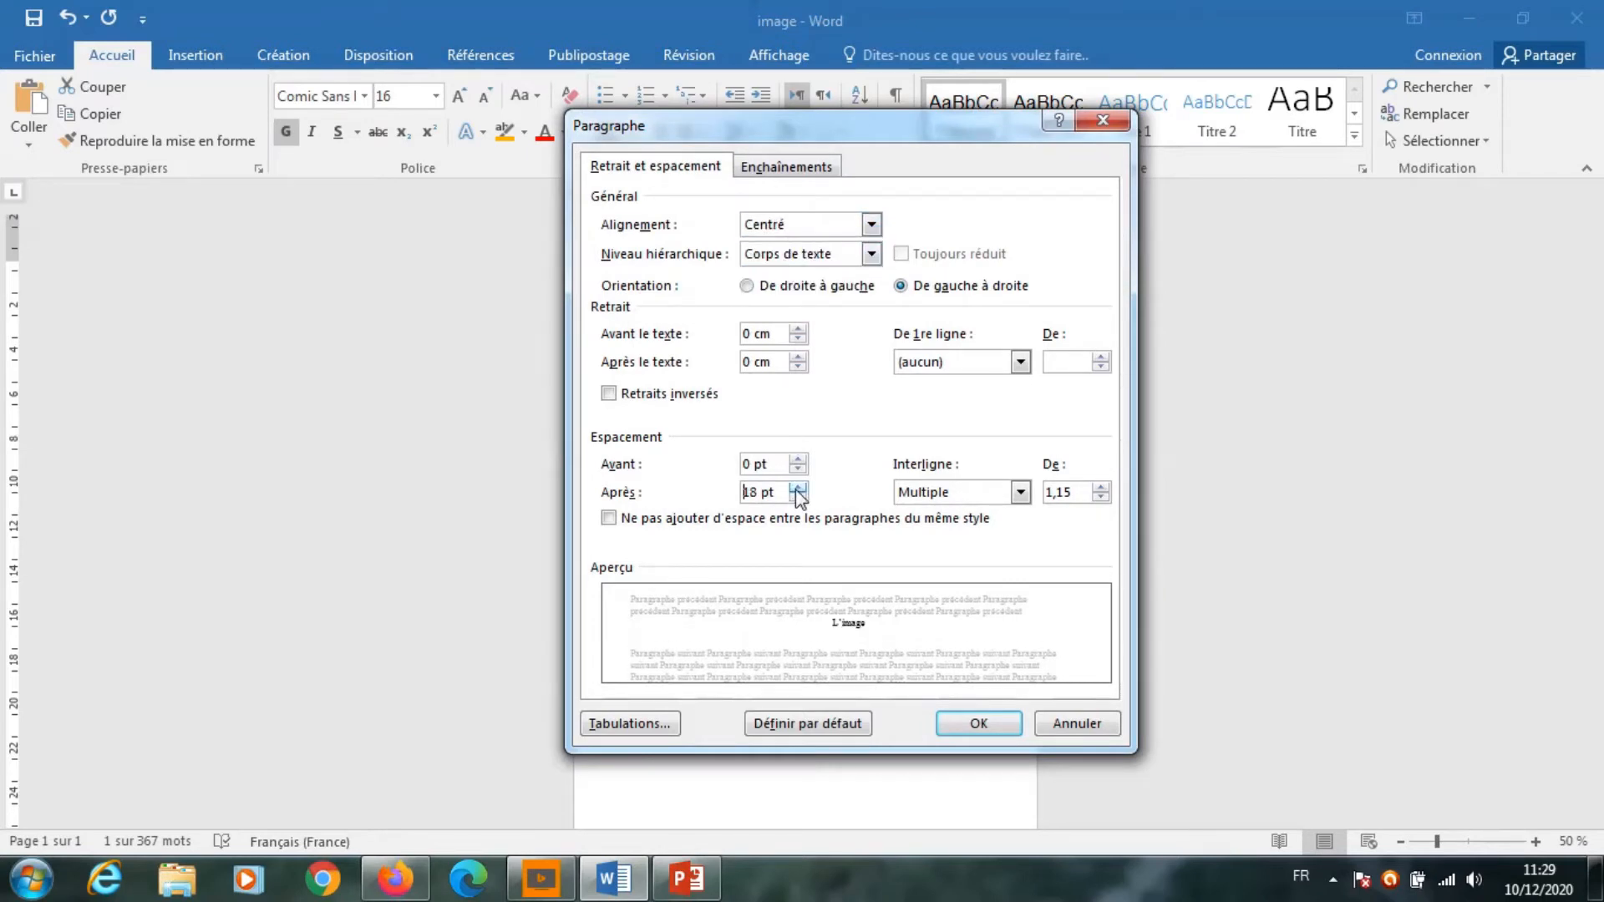
{"action": "left_click", "coordinate": [919, 499]}
{"action": "left_click", "coordinate": [922, 524]}
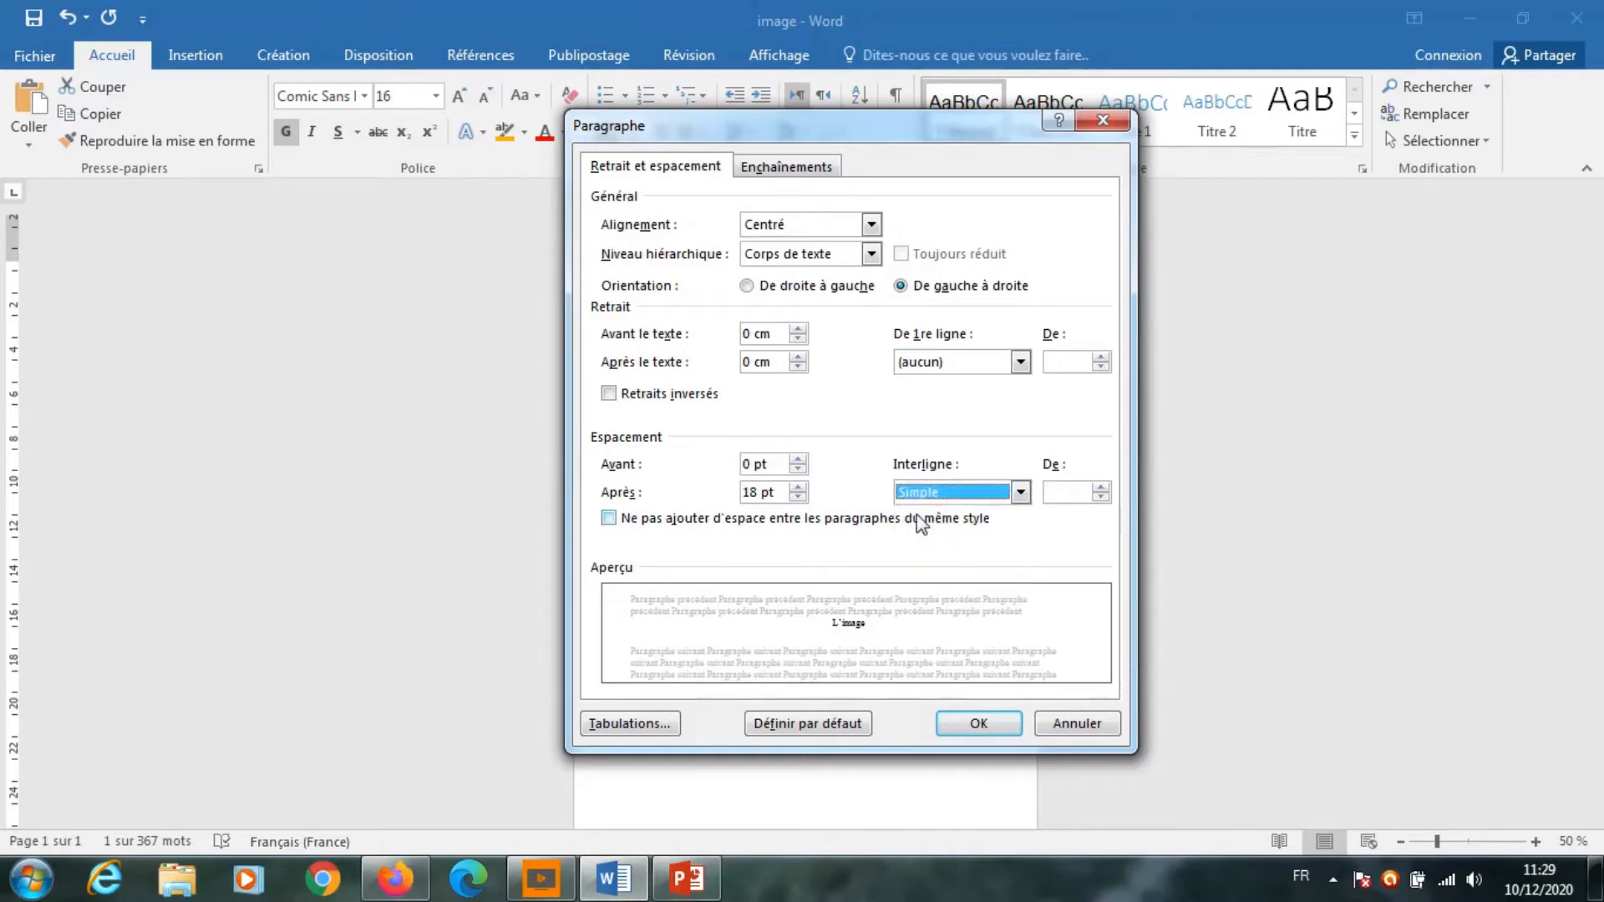
{"action": "left_click", "coordinate": [972, 723]}
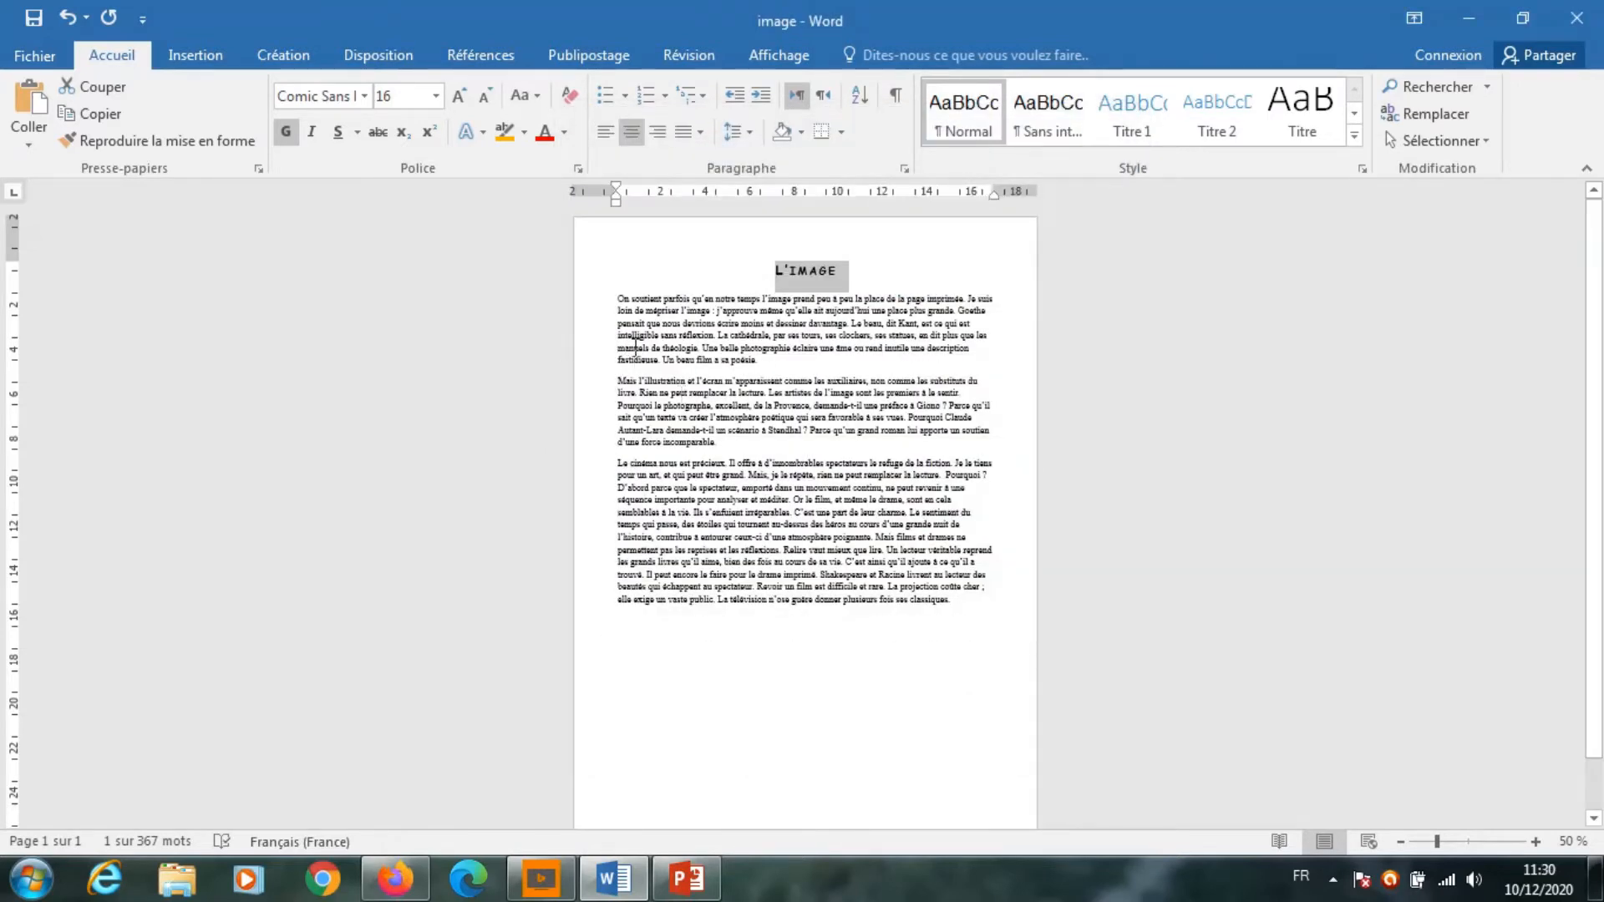
- Justify the three body paragraphs with 6 pt spacing after and 1.5 line spacing (1.5 ligne)
{"action": "left_click", "coordinate": [634, 347]}
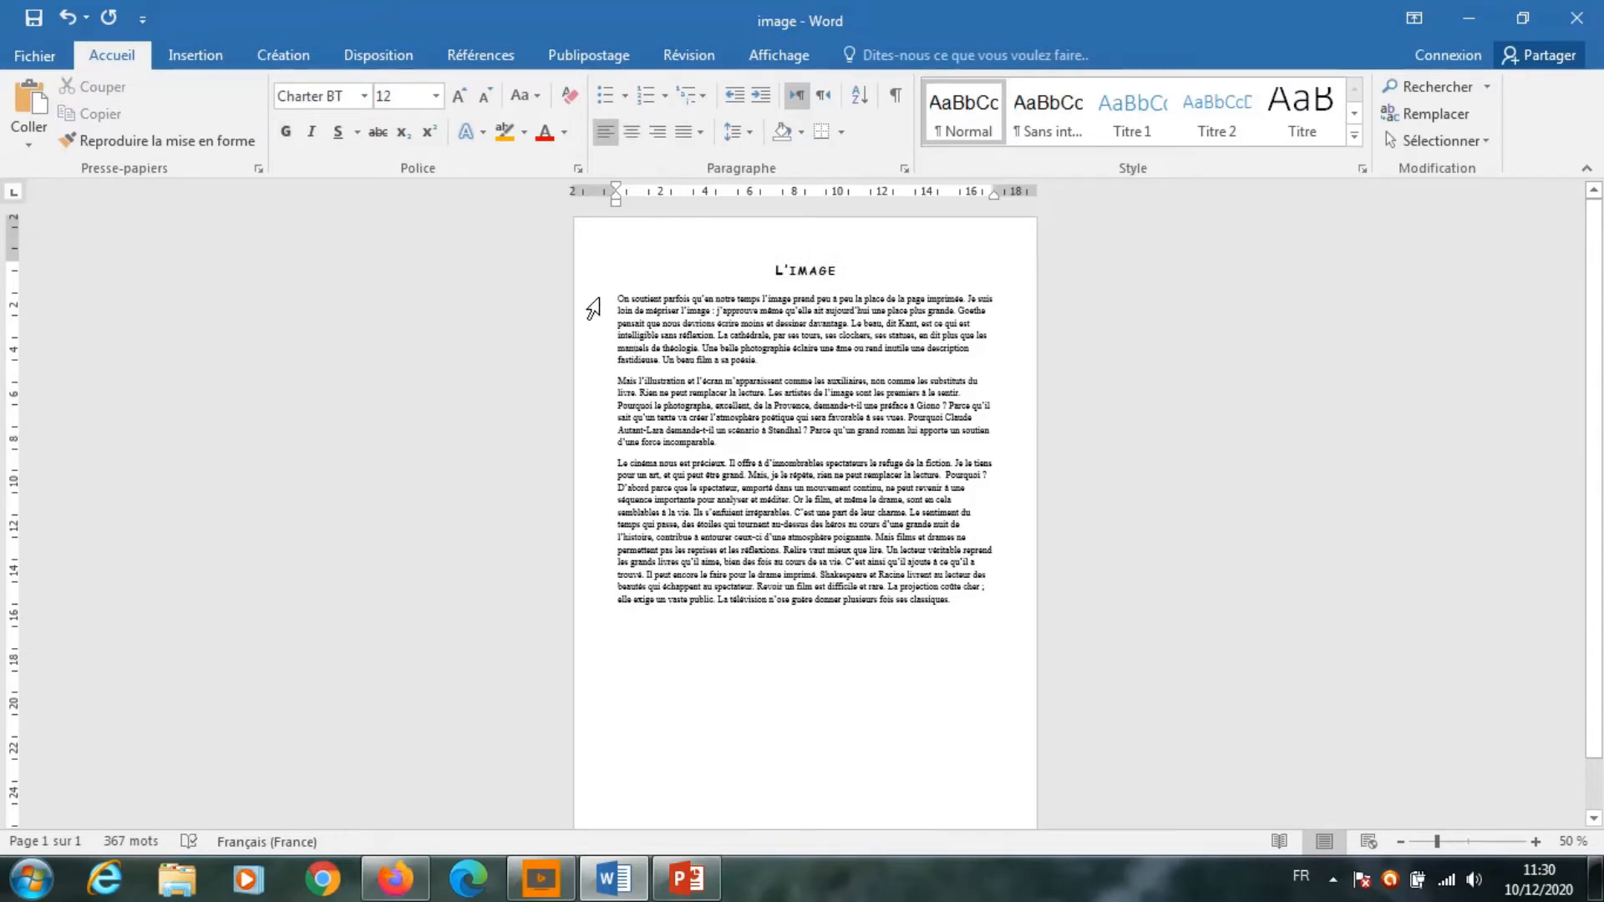
{"action": "left_click_drag", "start_coordinate": [593, 309], "coordinate": [633, 608]}
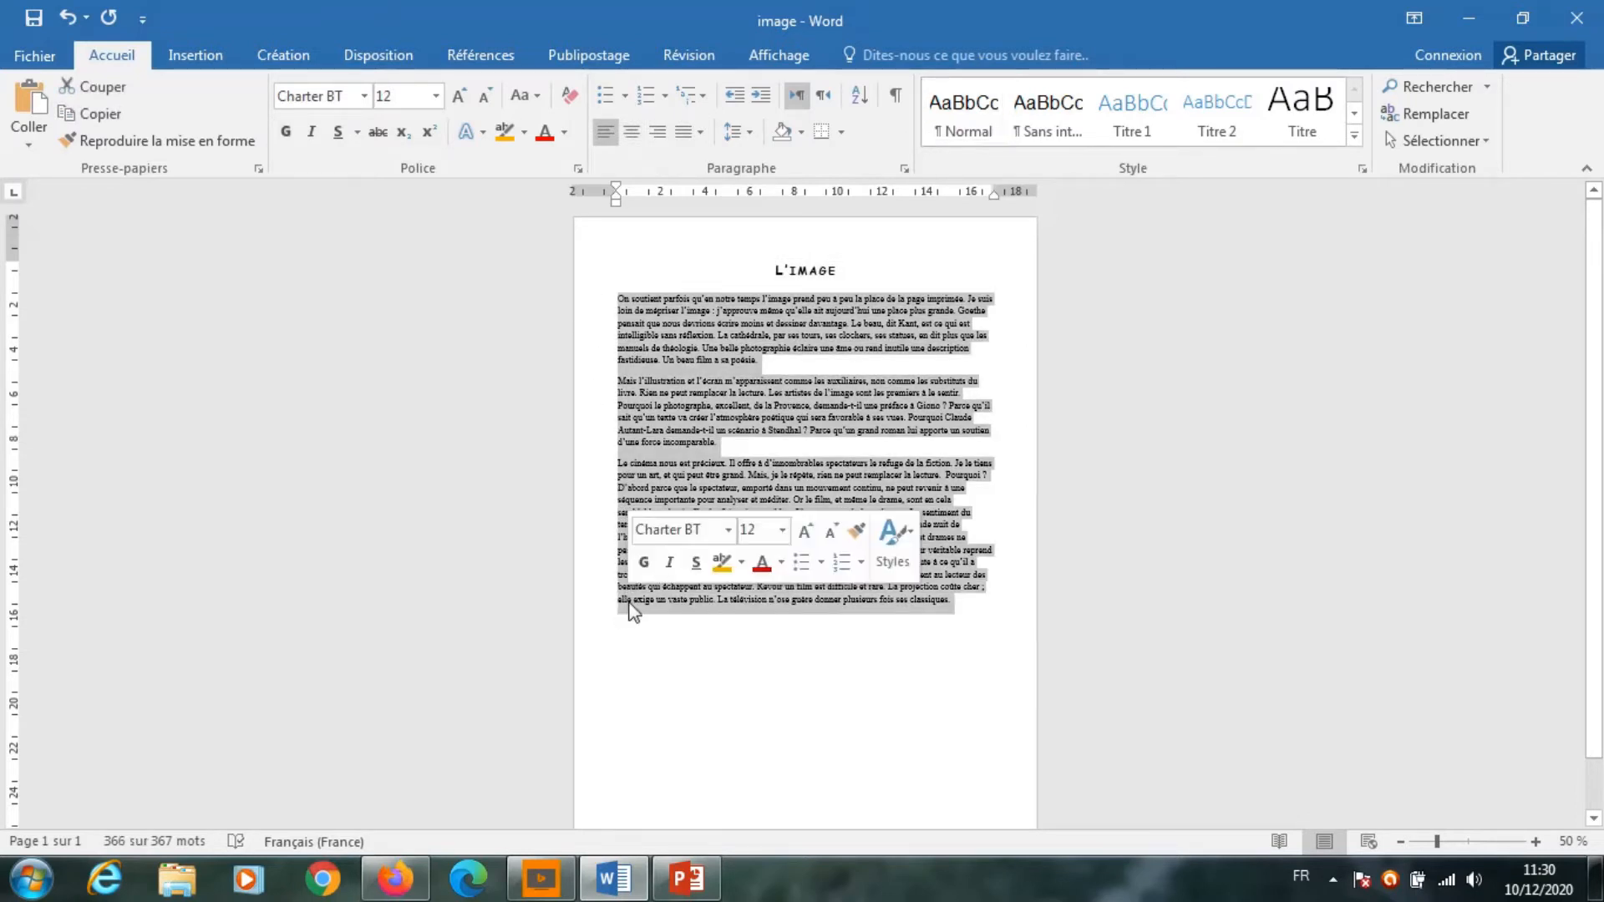
{"action": "left_click", "coordinate": [903, 170]}
{"action": "left_click", "coordinate": [815, 224]}
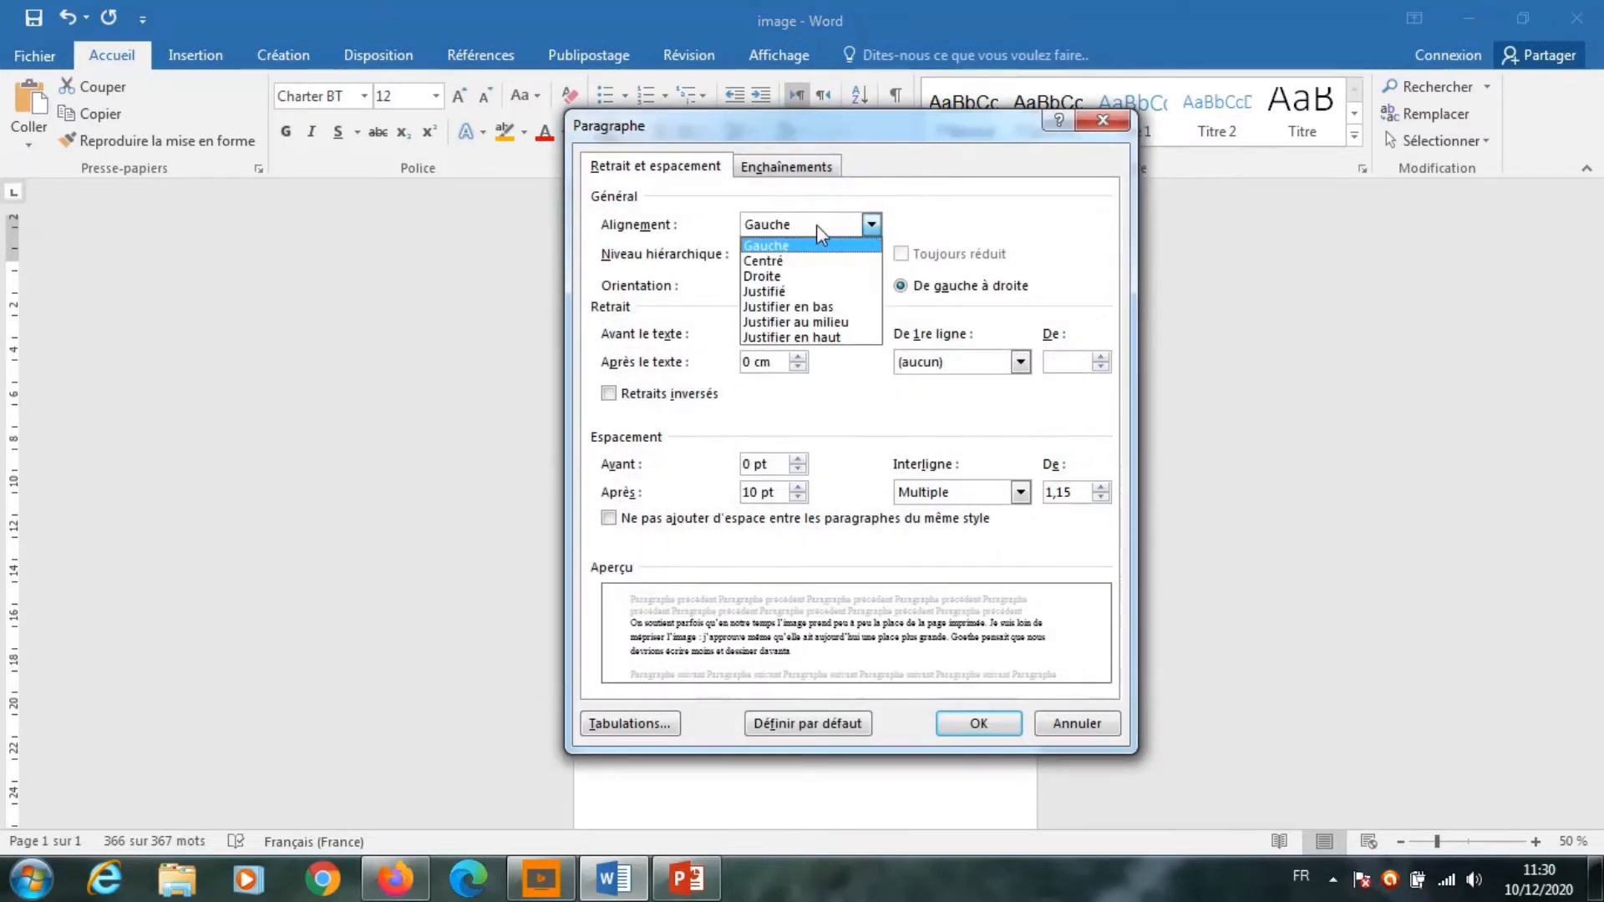
{"action": "left_click", "coordinate": [800, 293]}
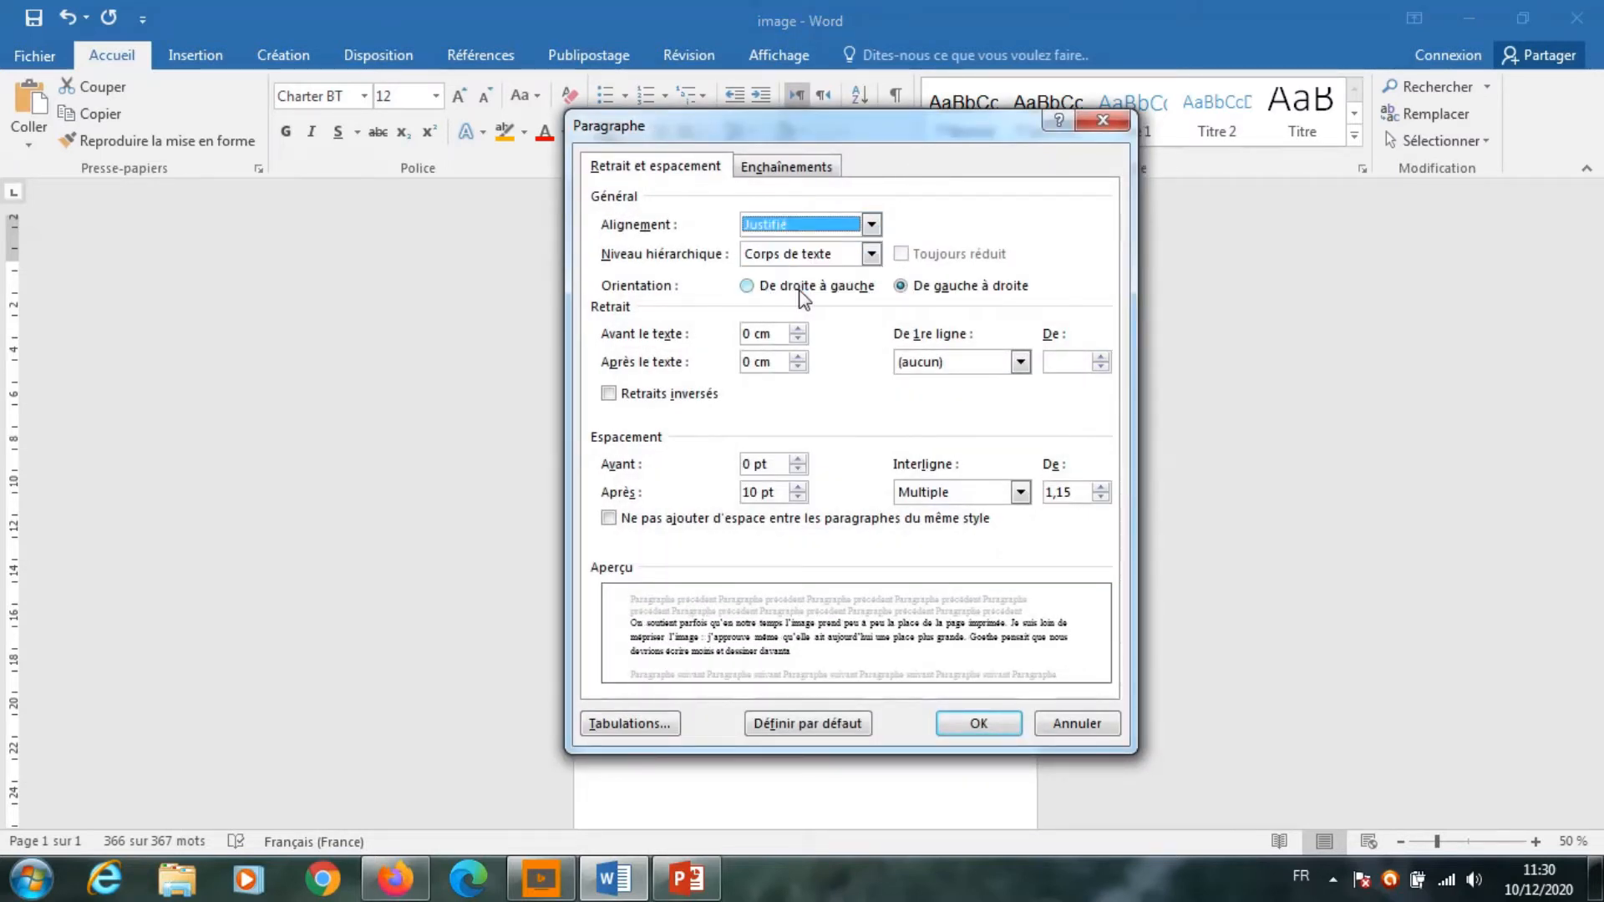
{"action": "left_click", "coordinate": [798, 498]}
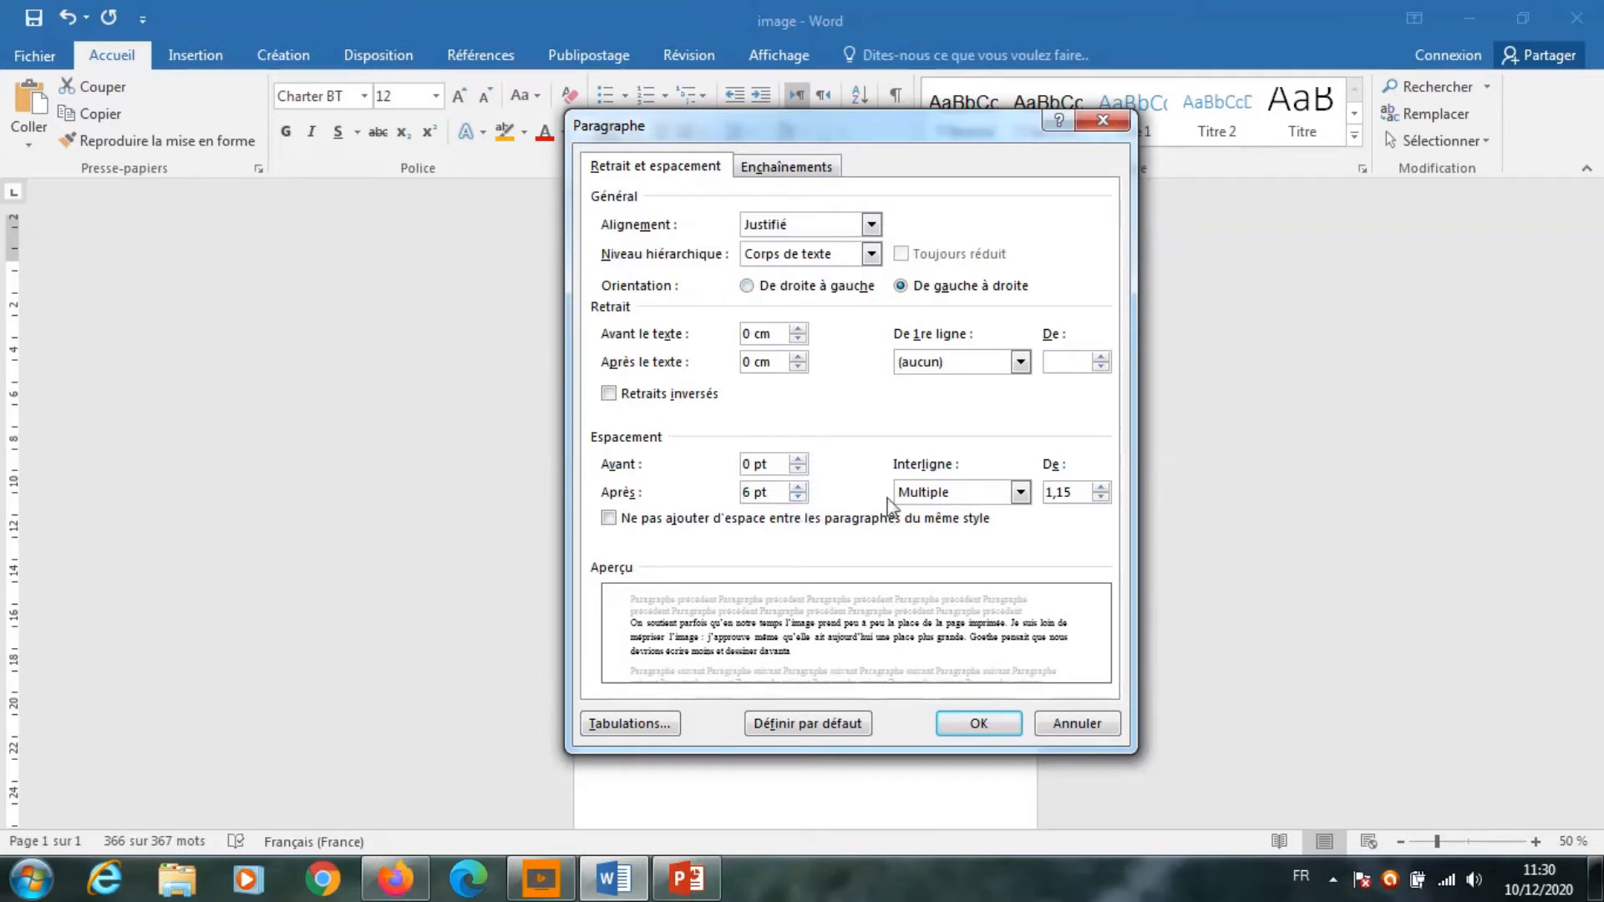
{"action": "left_click", "coordinate": [931, 494]}
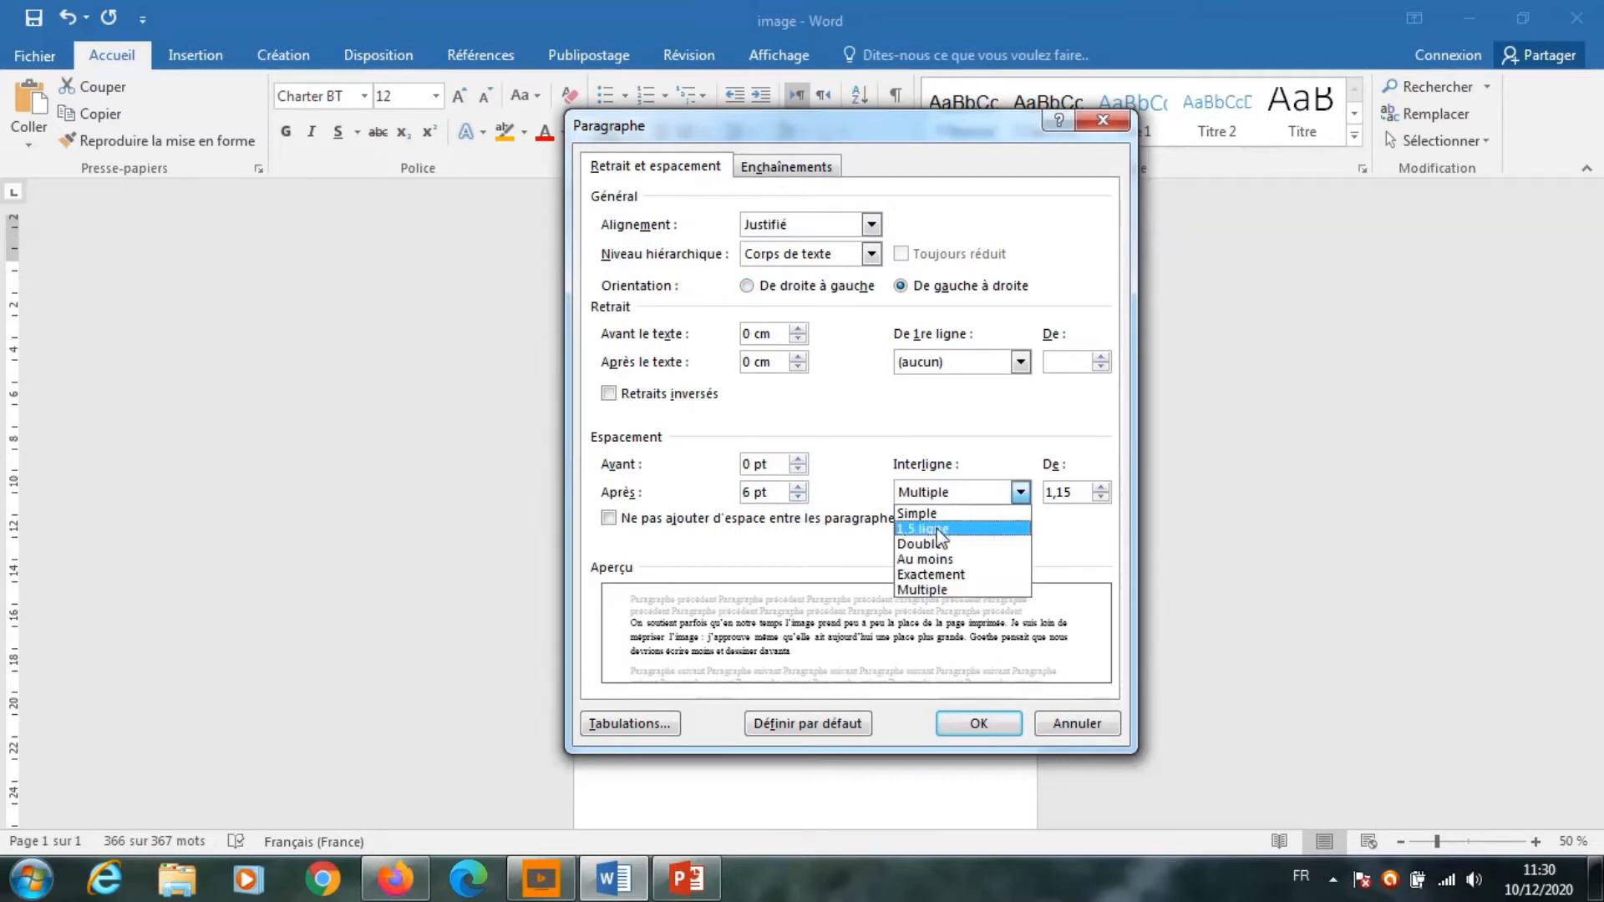
{"action": "left_click", "coordinate": [940, 530]}
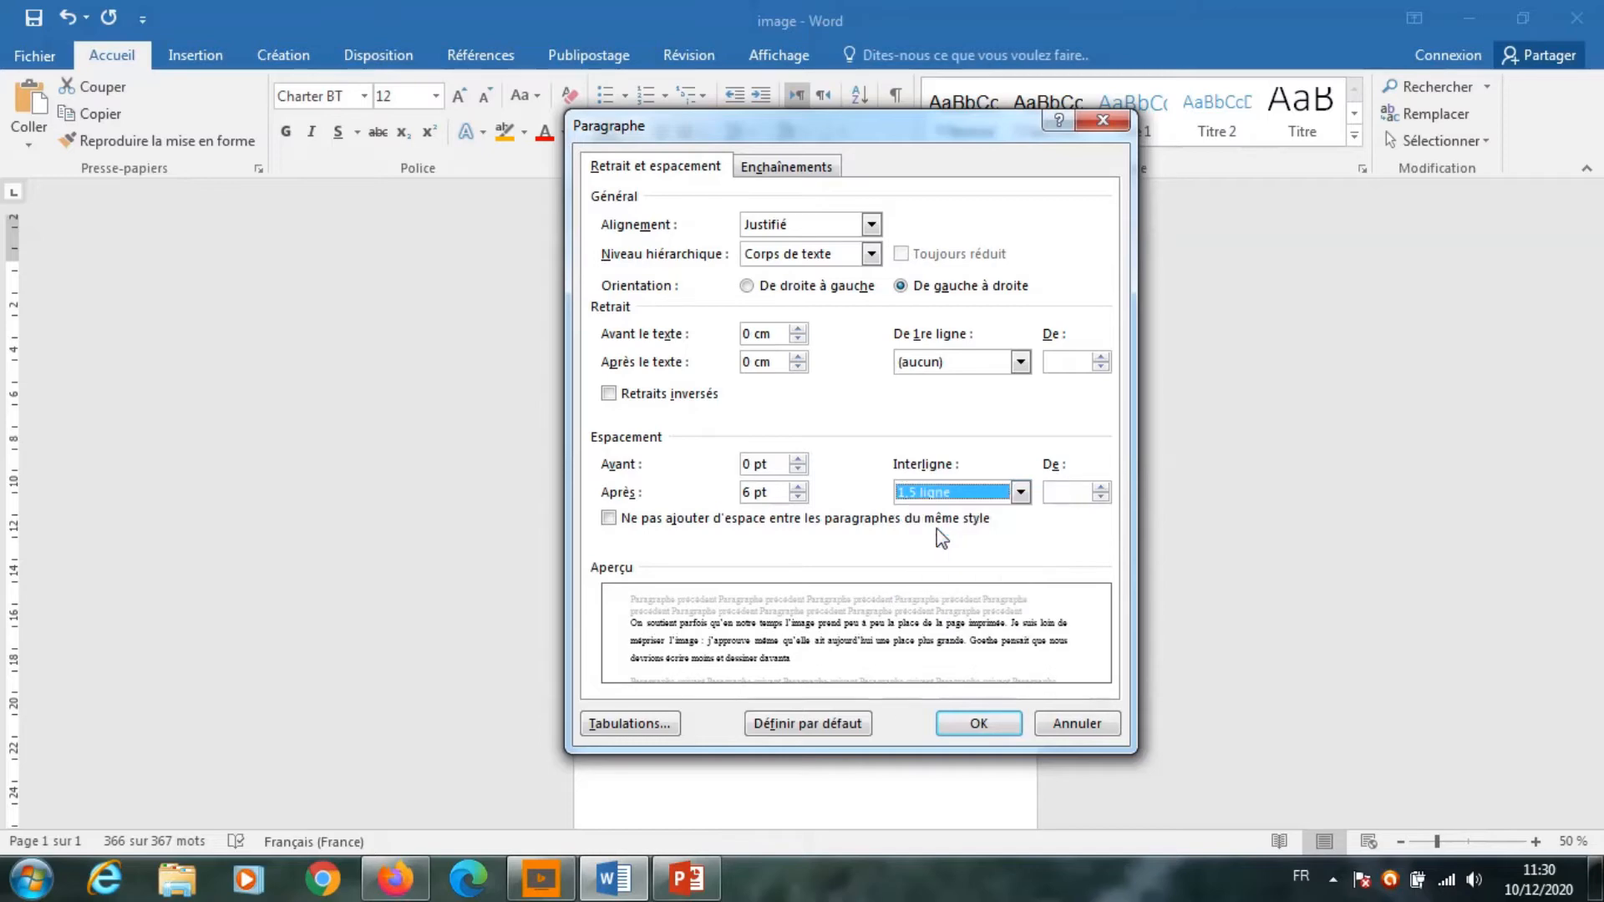
{"action": "left_click", "coordinate": [976, 723]}
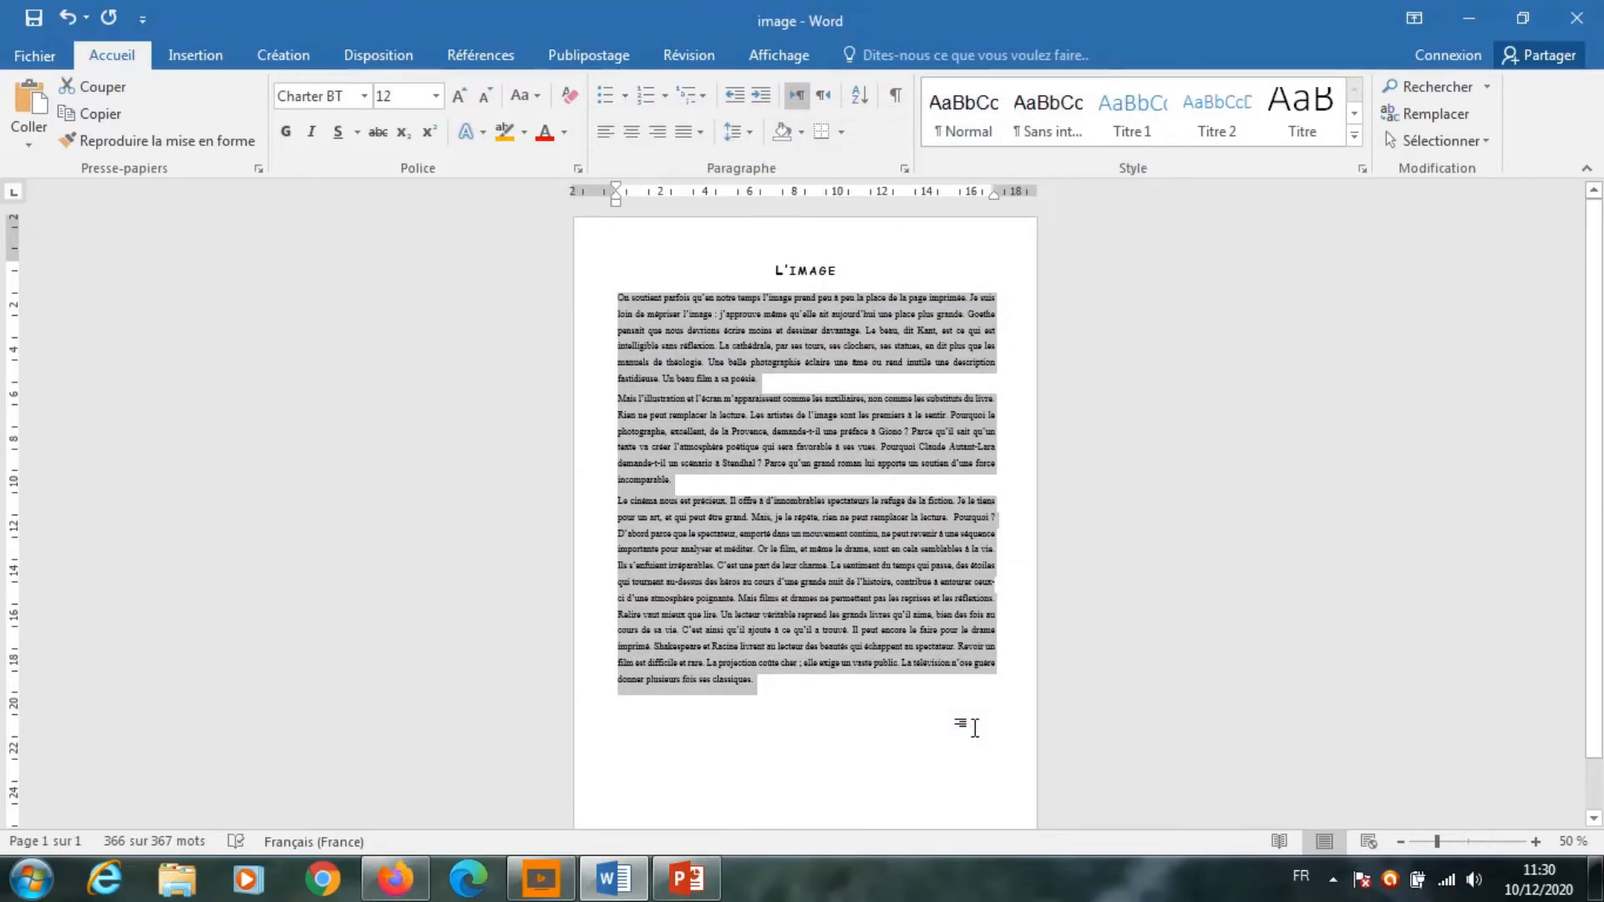
- Set the body paragraphs in Comic Sans MS with character spacing expanded (Étendu) by 1.5 pt
{"action": "left_click", "coordinate": [364, 96]}
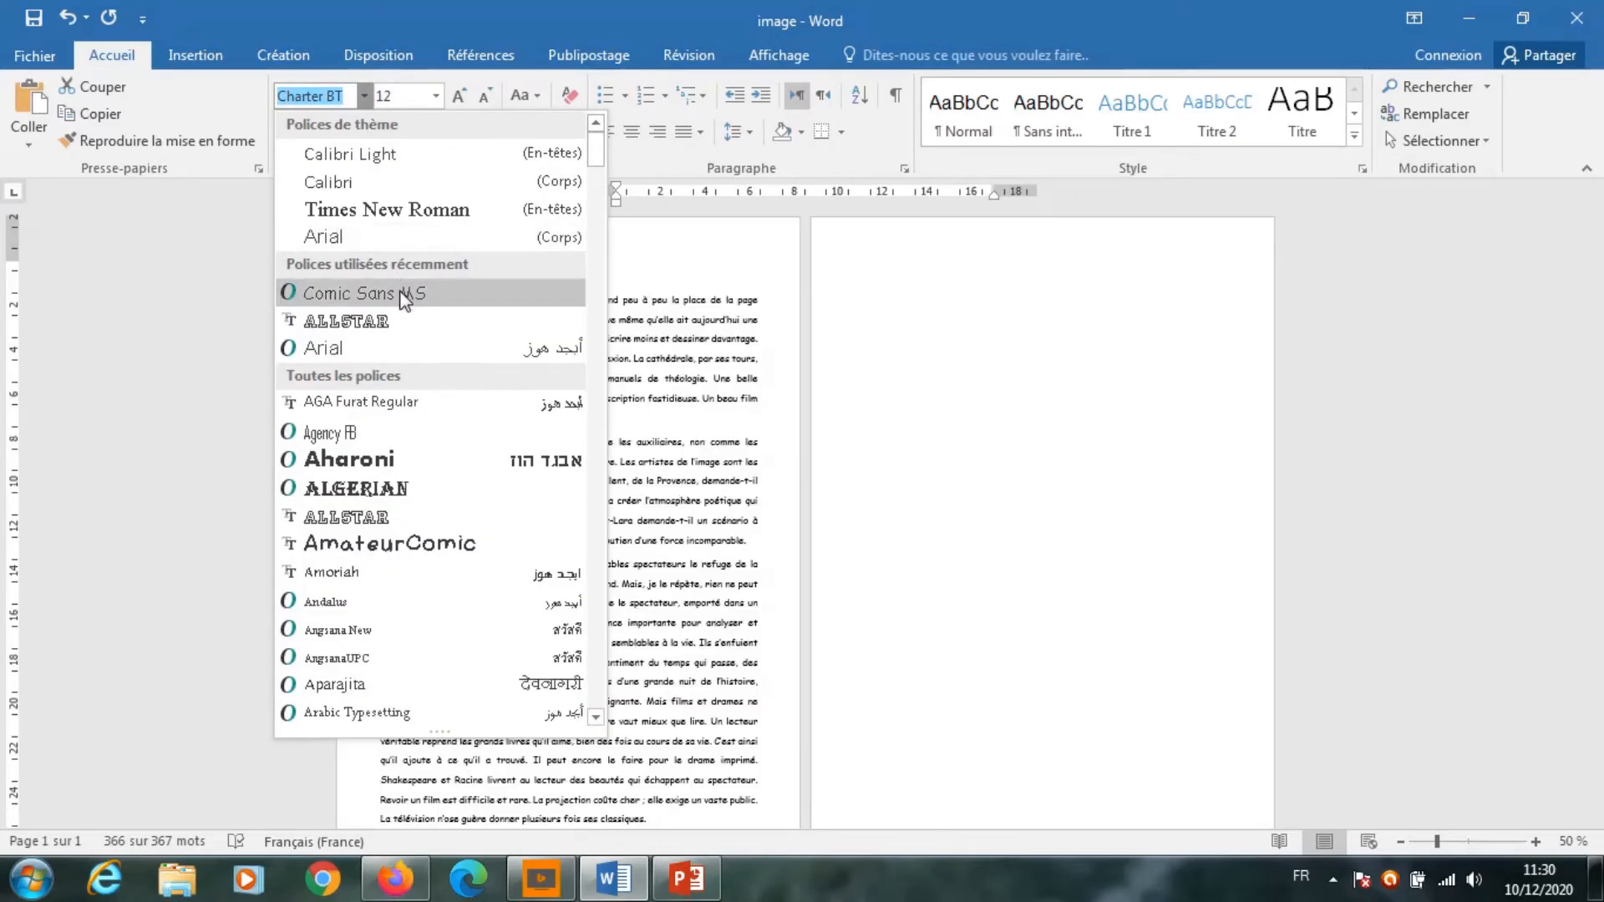
{"action": "left_click", "coordinate": [404, 301]}
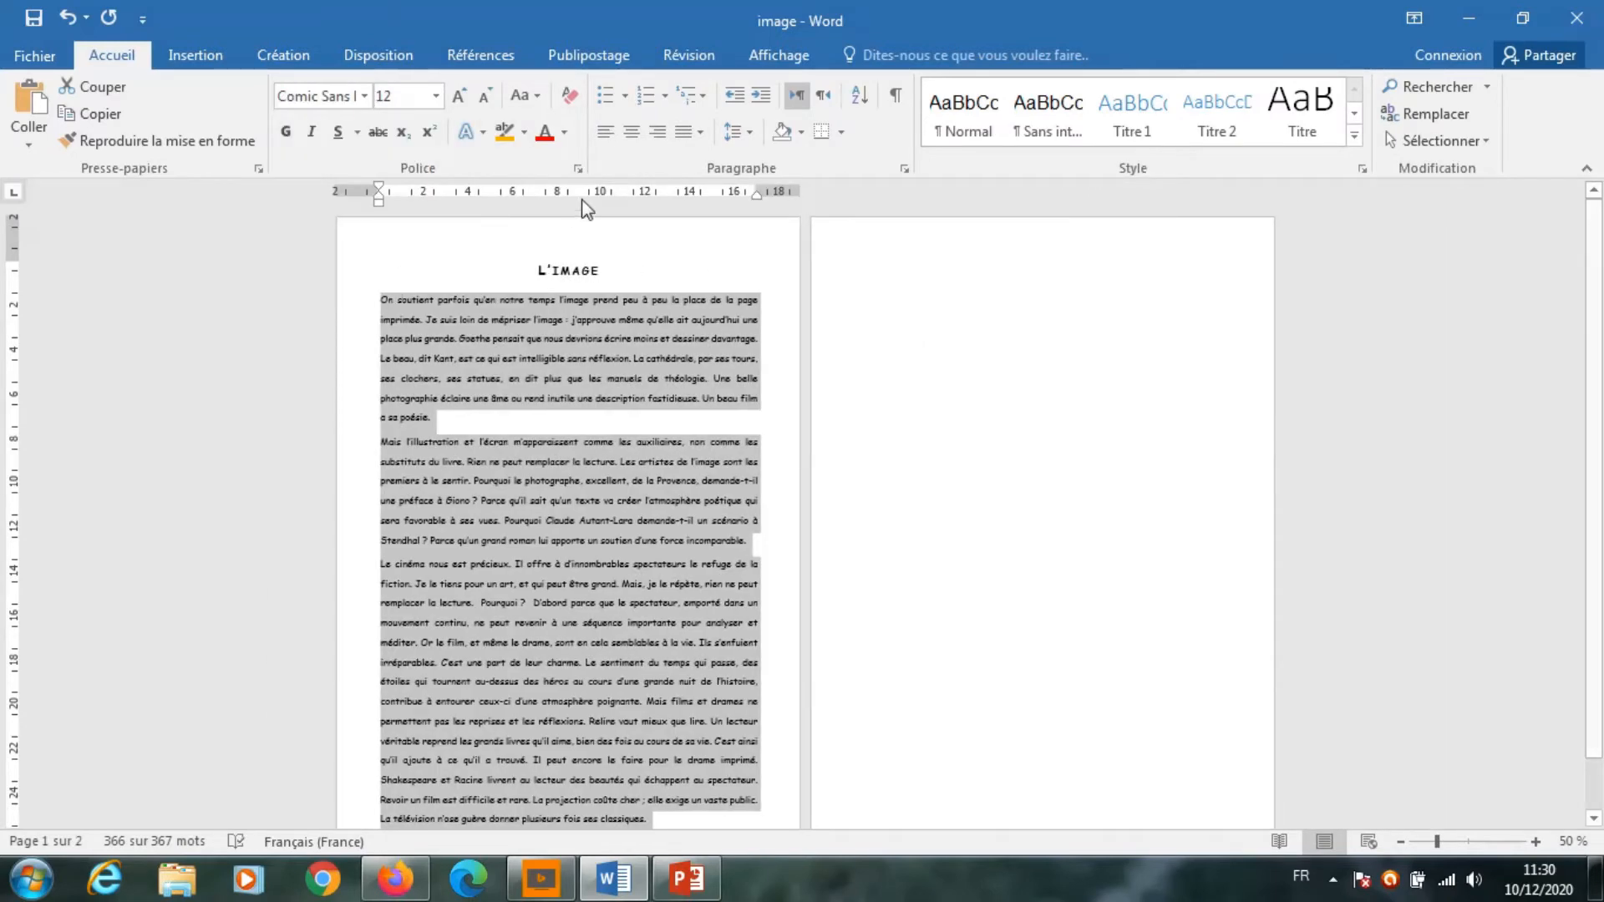
{"action": "left_click", "coordinate": [577, 169]}
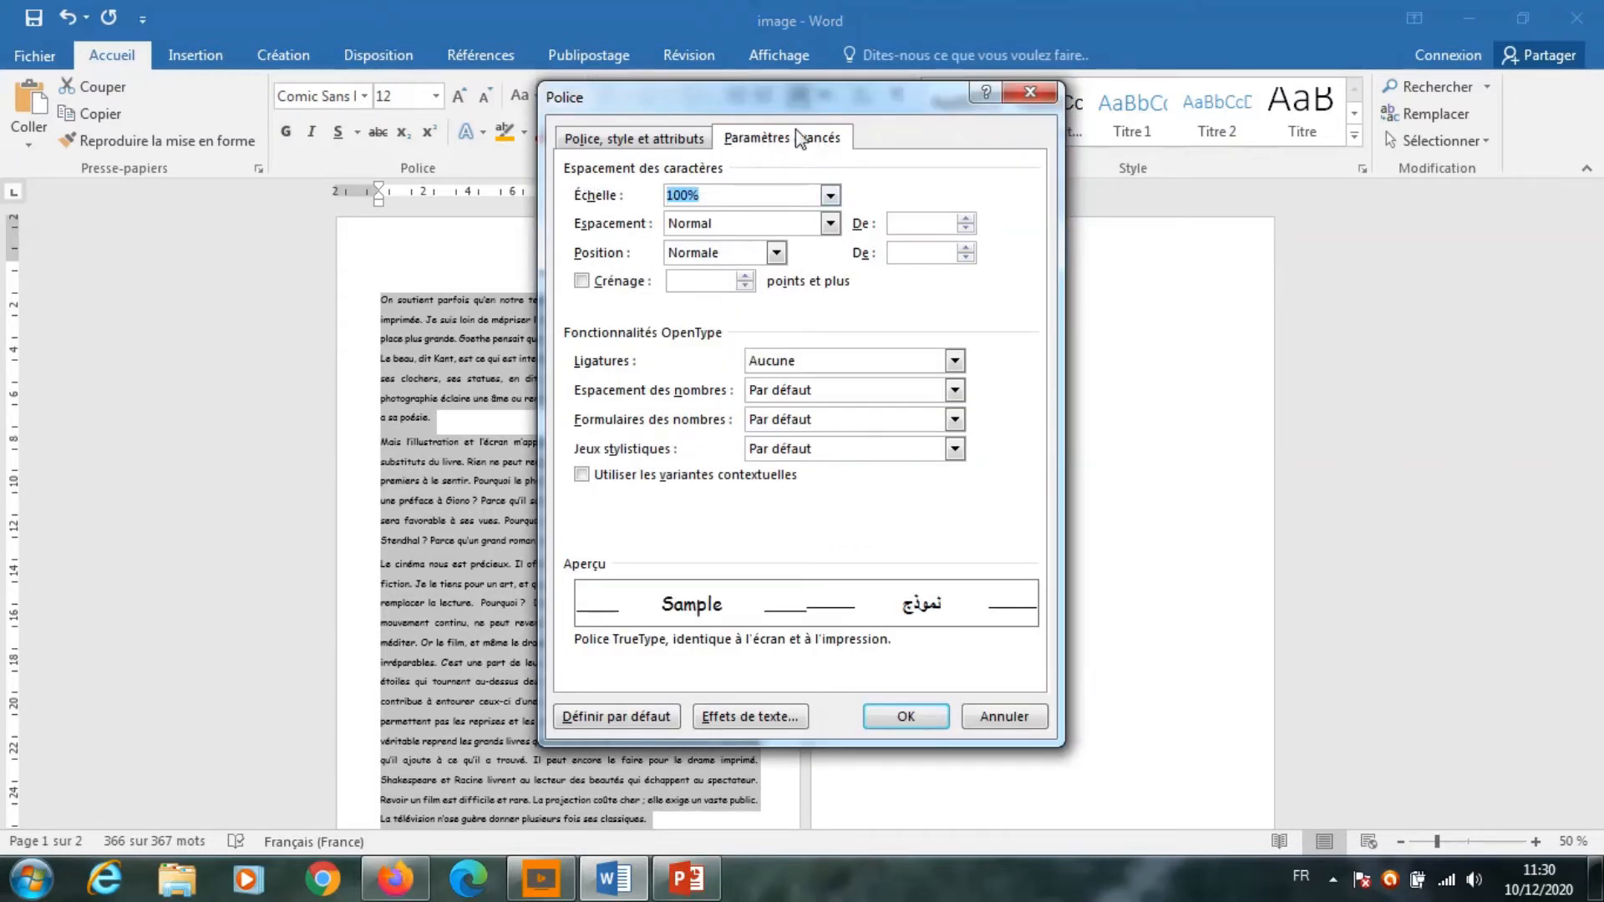
{"action": "left_click", "coordinate": [719, 225]}
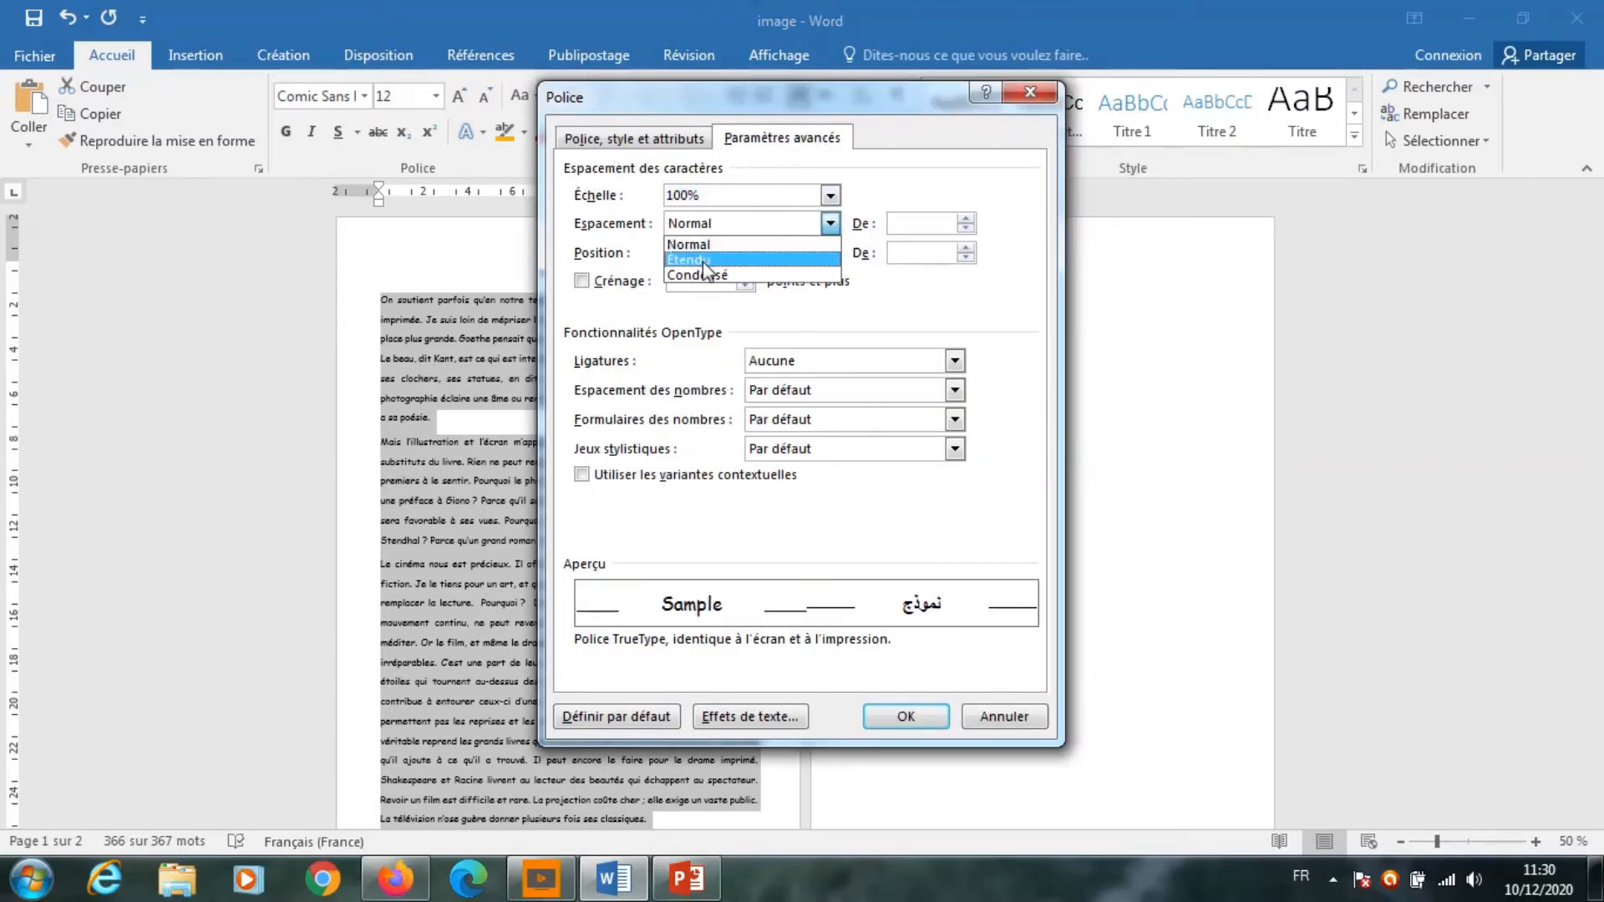
{"action": "left_click", "coordinate": [709, 258]}
{"action": "left_click", "coordinate": [966, 219]}
{"action": "left_click", "coordinate": [966, 219]}
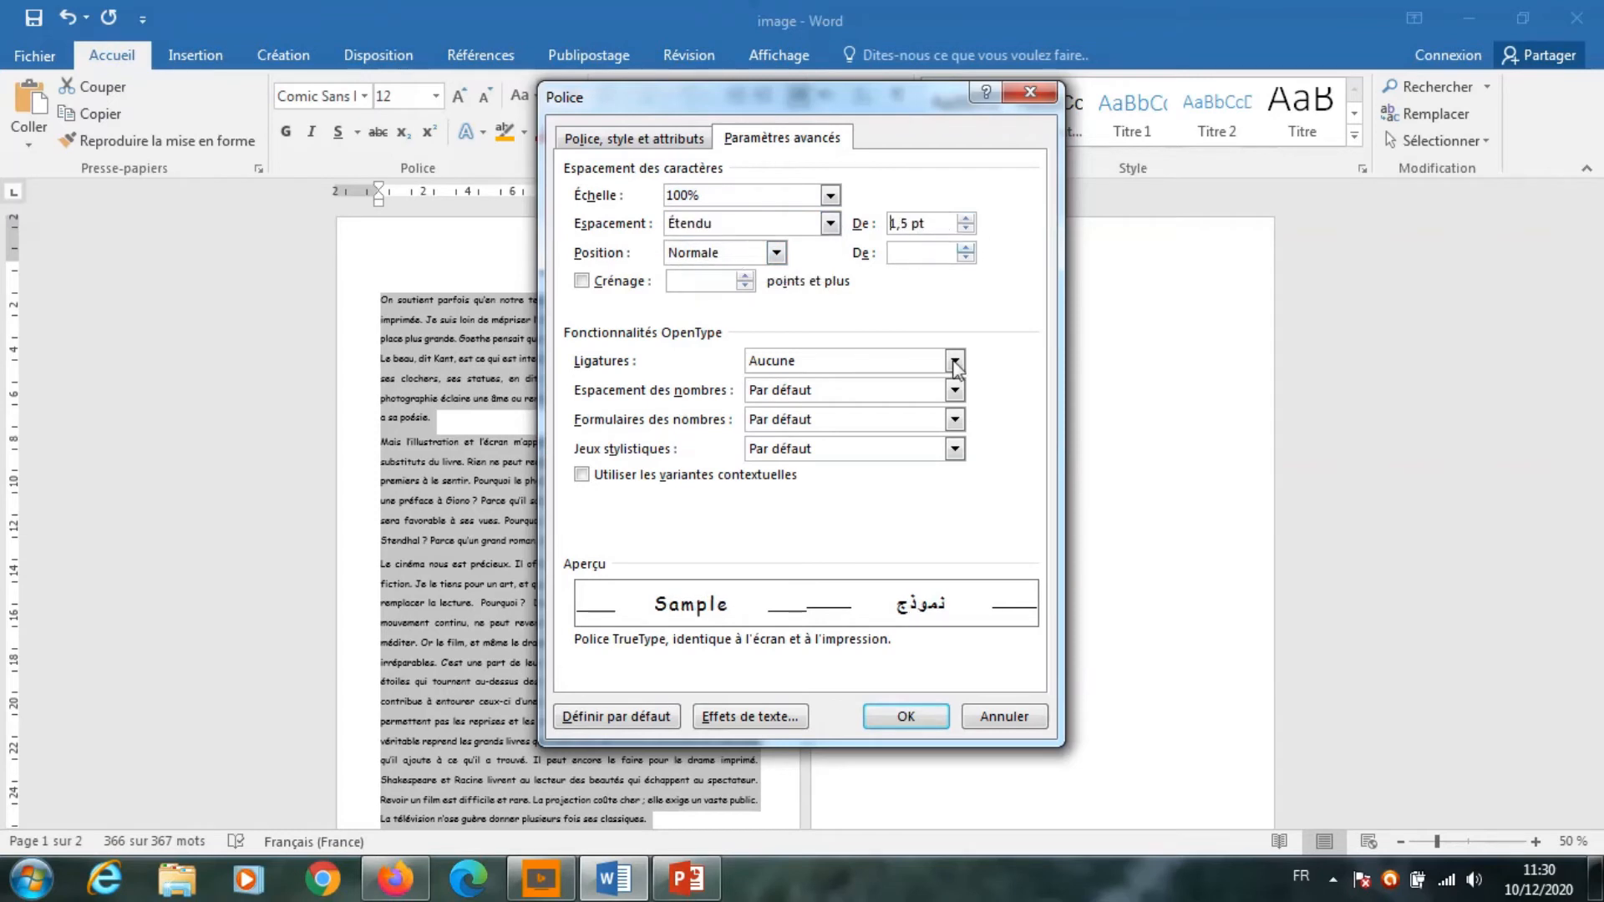
{"action": "left_click", "coordinate": [907, 716]}
{"action": "left_click", "coordinate": [563, 458]}
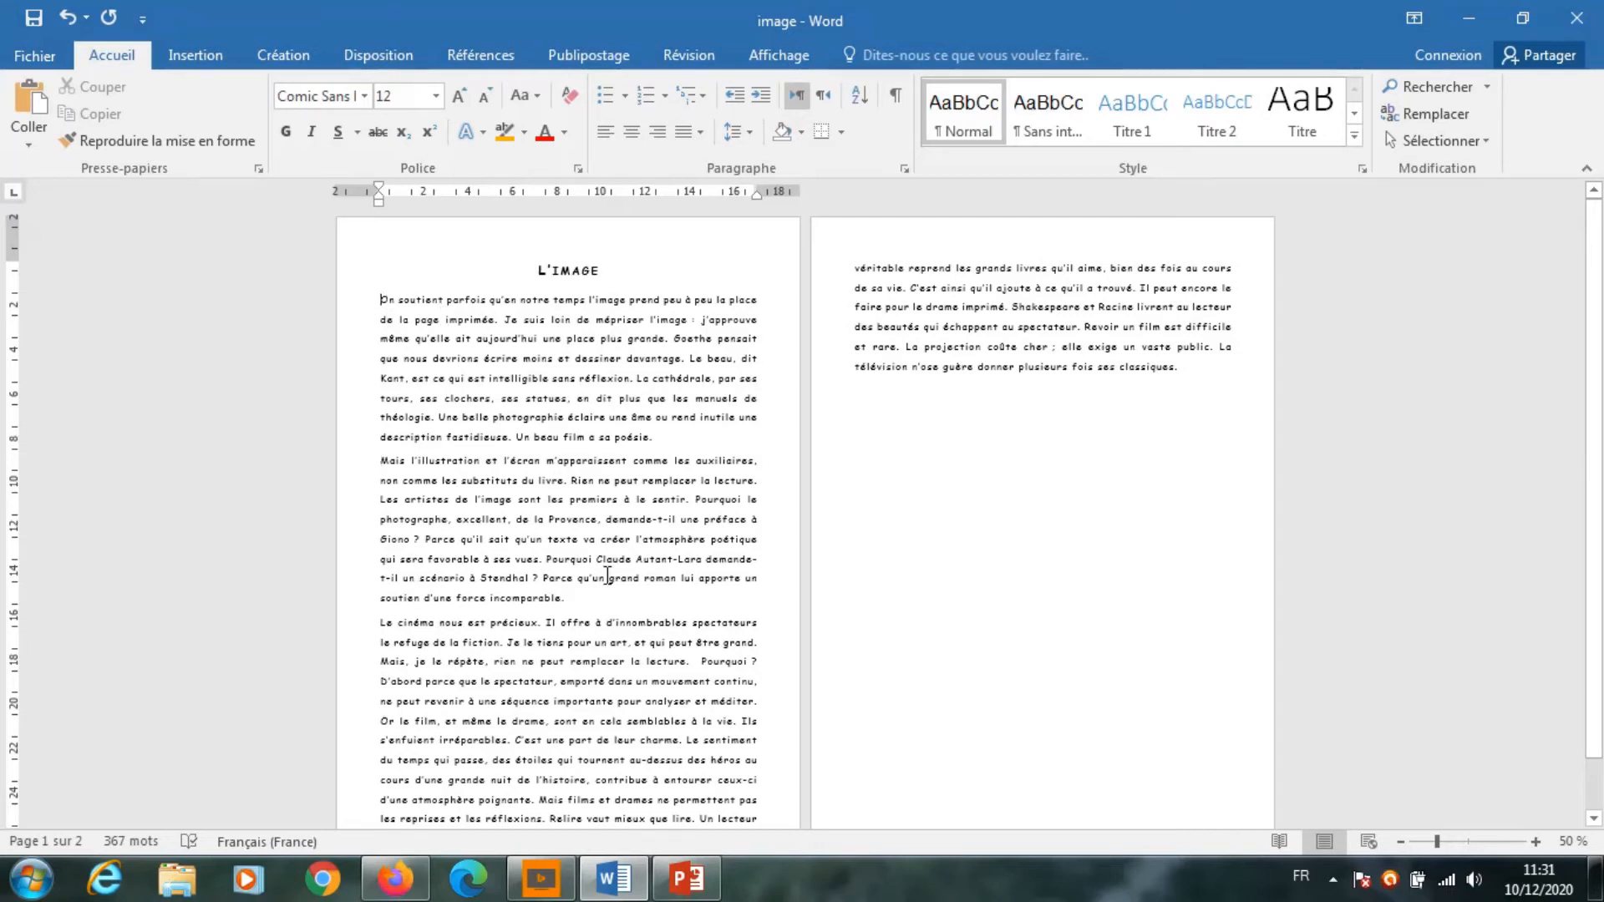
- Lay out the body text in two columns (Deux) with a separator line (Ligne séparatrice), applied from the first body paragraph onward (À partir de ce point)
{"action": "left_click", "coordinate": [396, 63]}
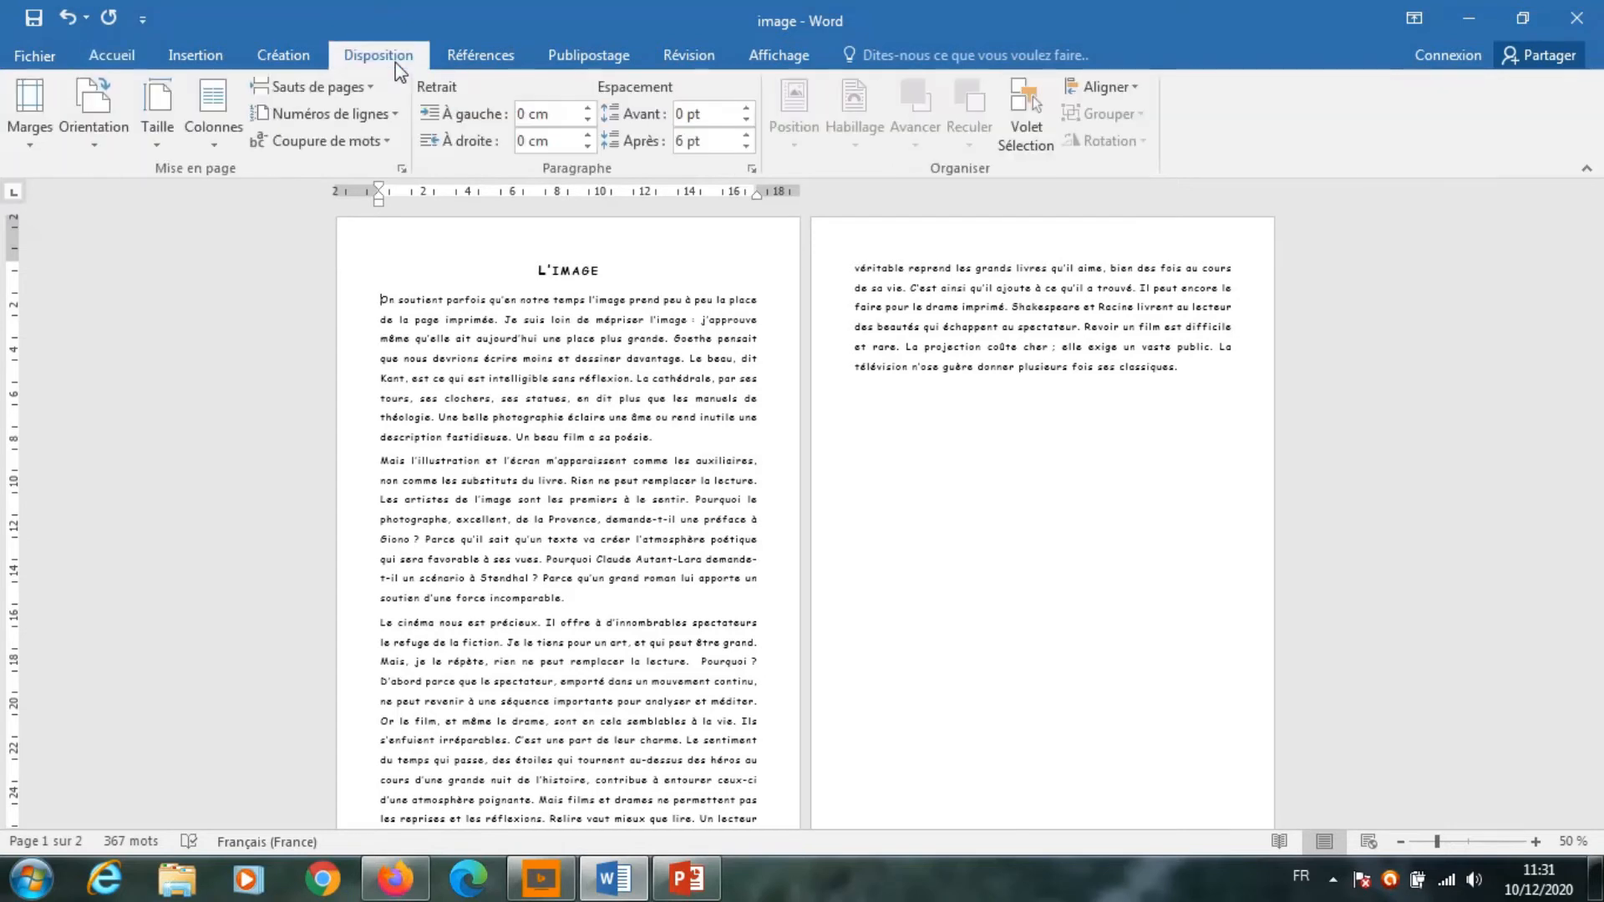
{"action": "left_click", "coordinate": [215, 153]}
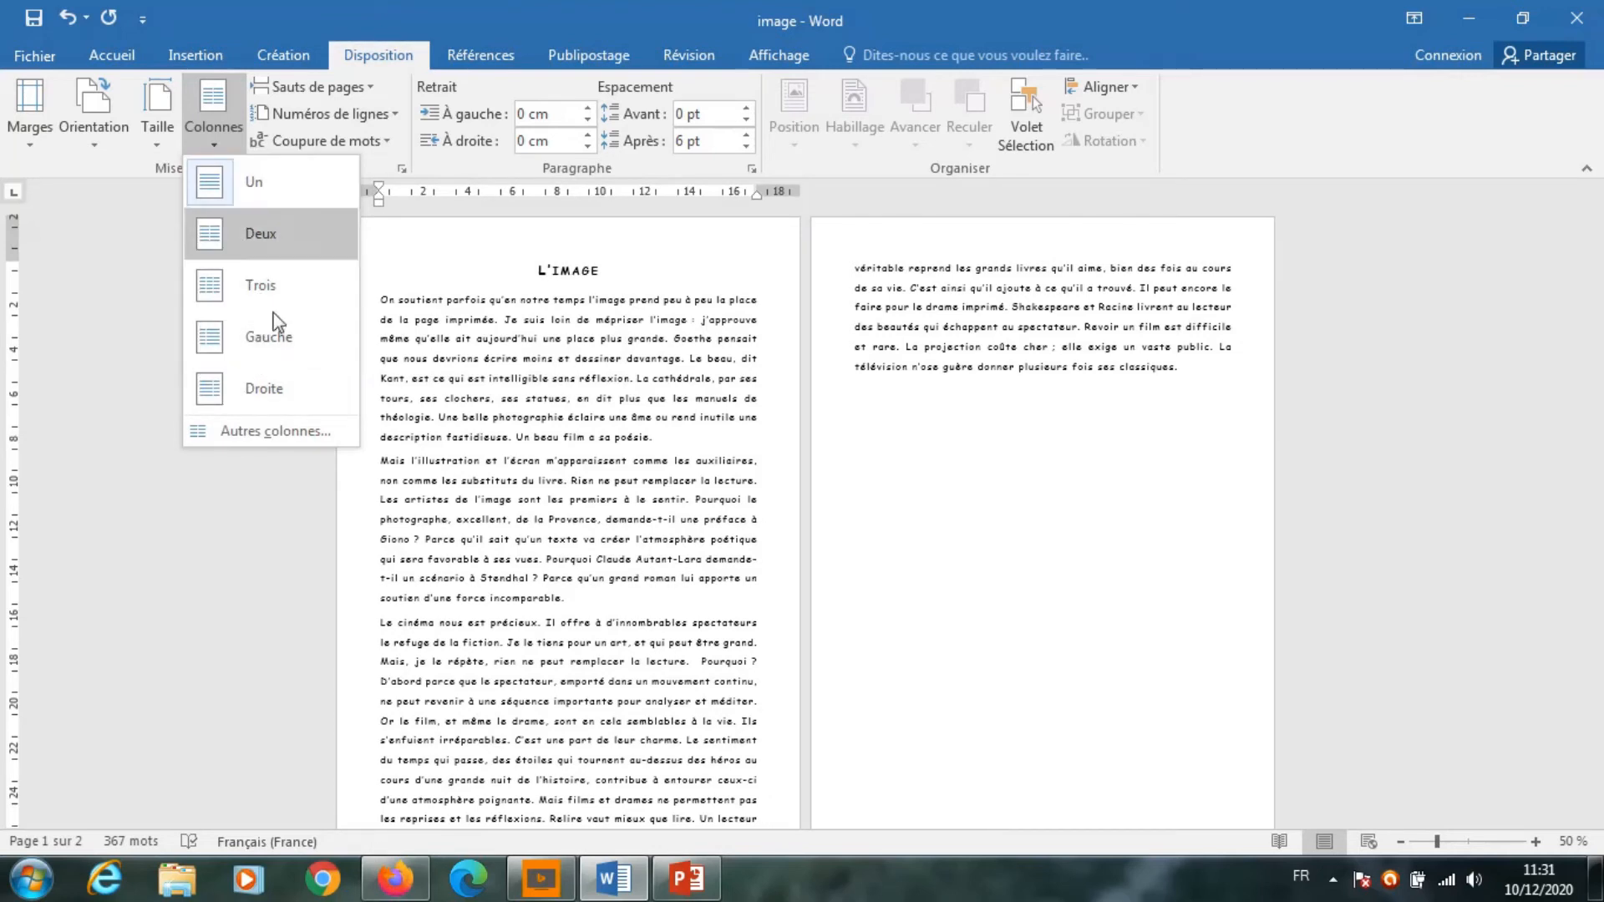
{"action": "left_click", "coordinate": [249, 433]}
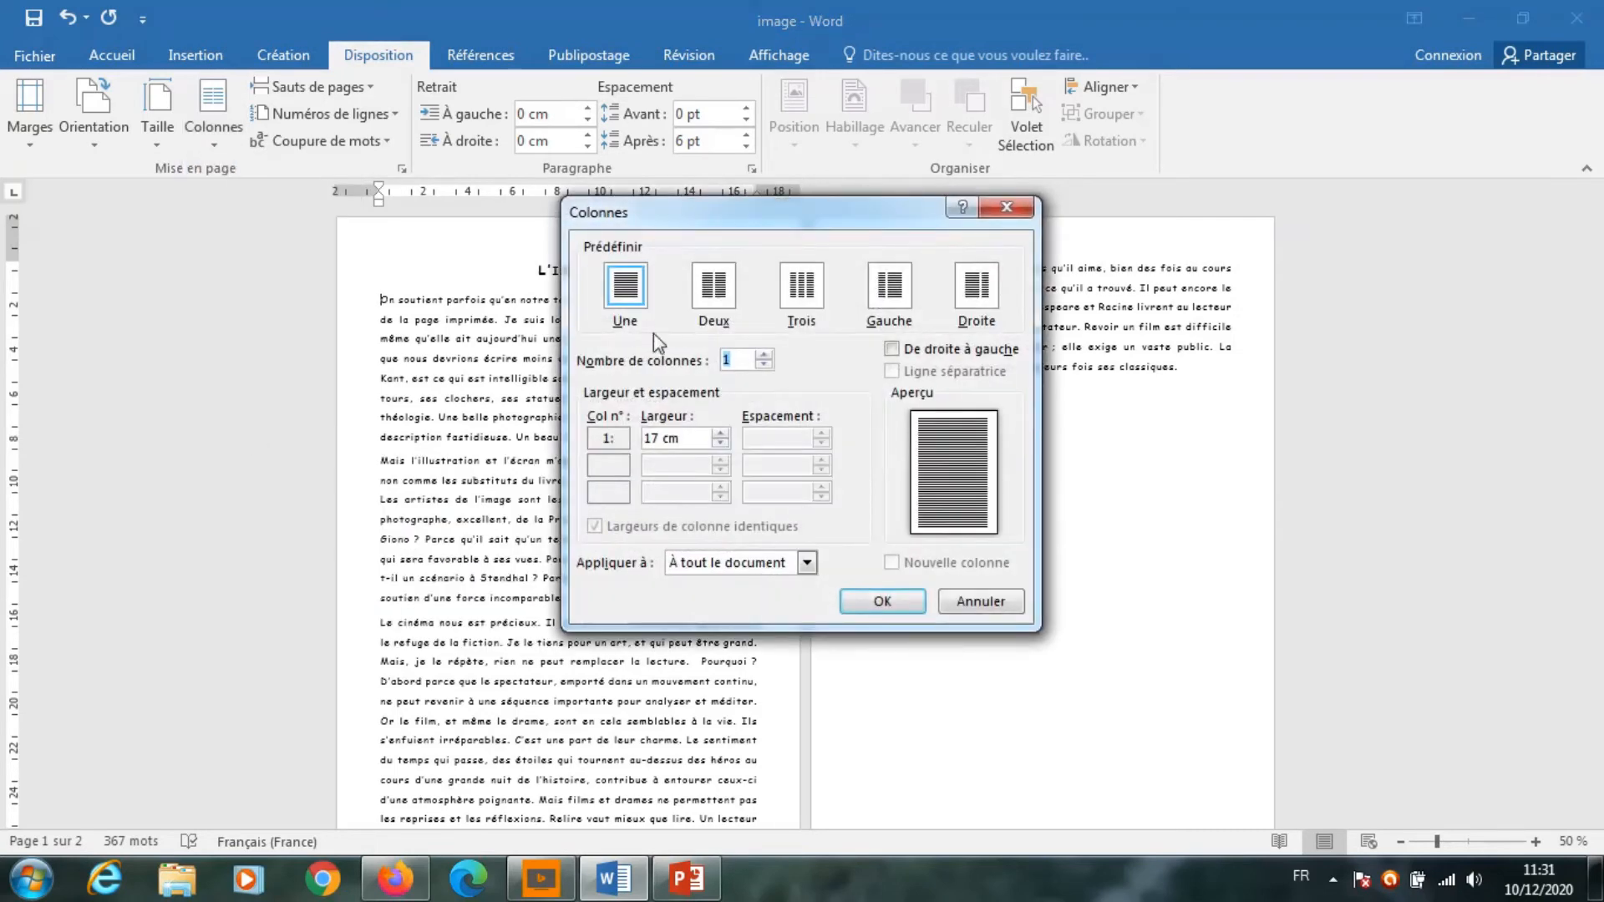
{"action": "left_click", "coordinate": [711, 288]}
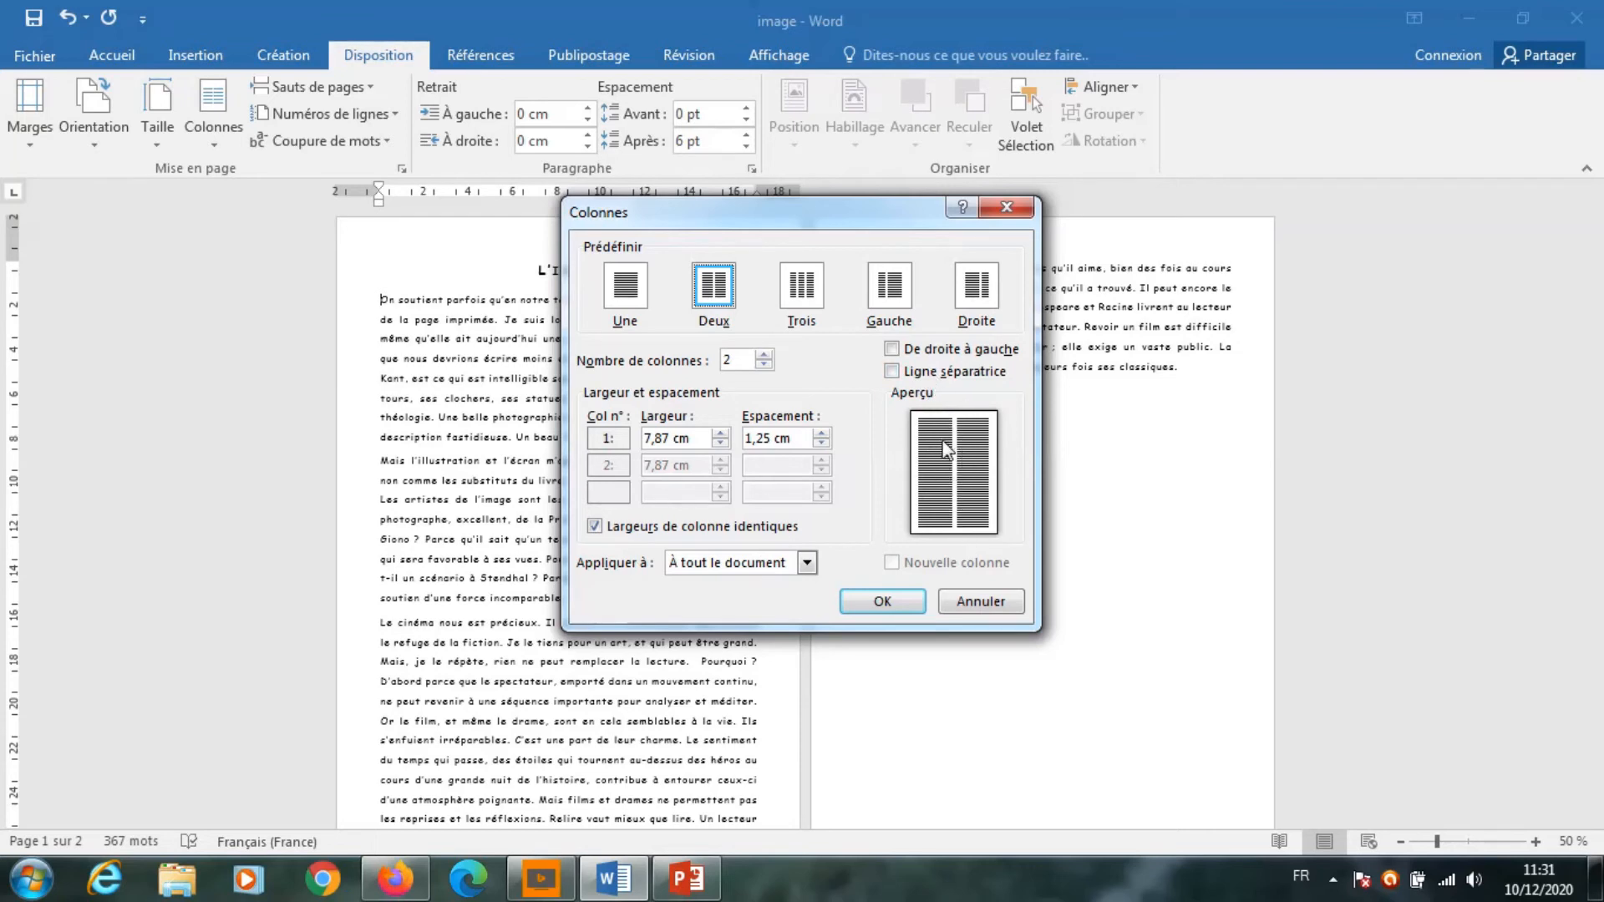
{"action": "left_click", "coordinate": [892, 373]}
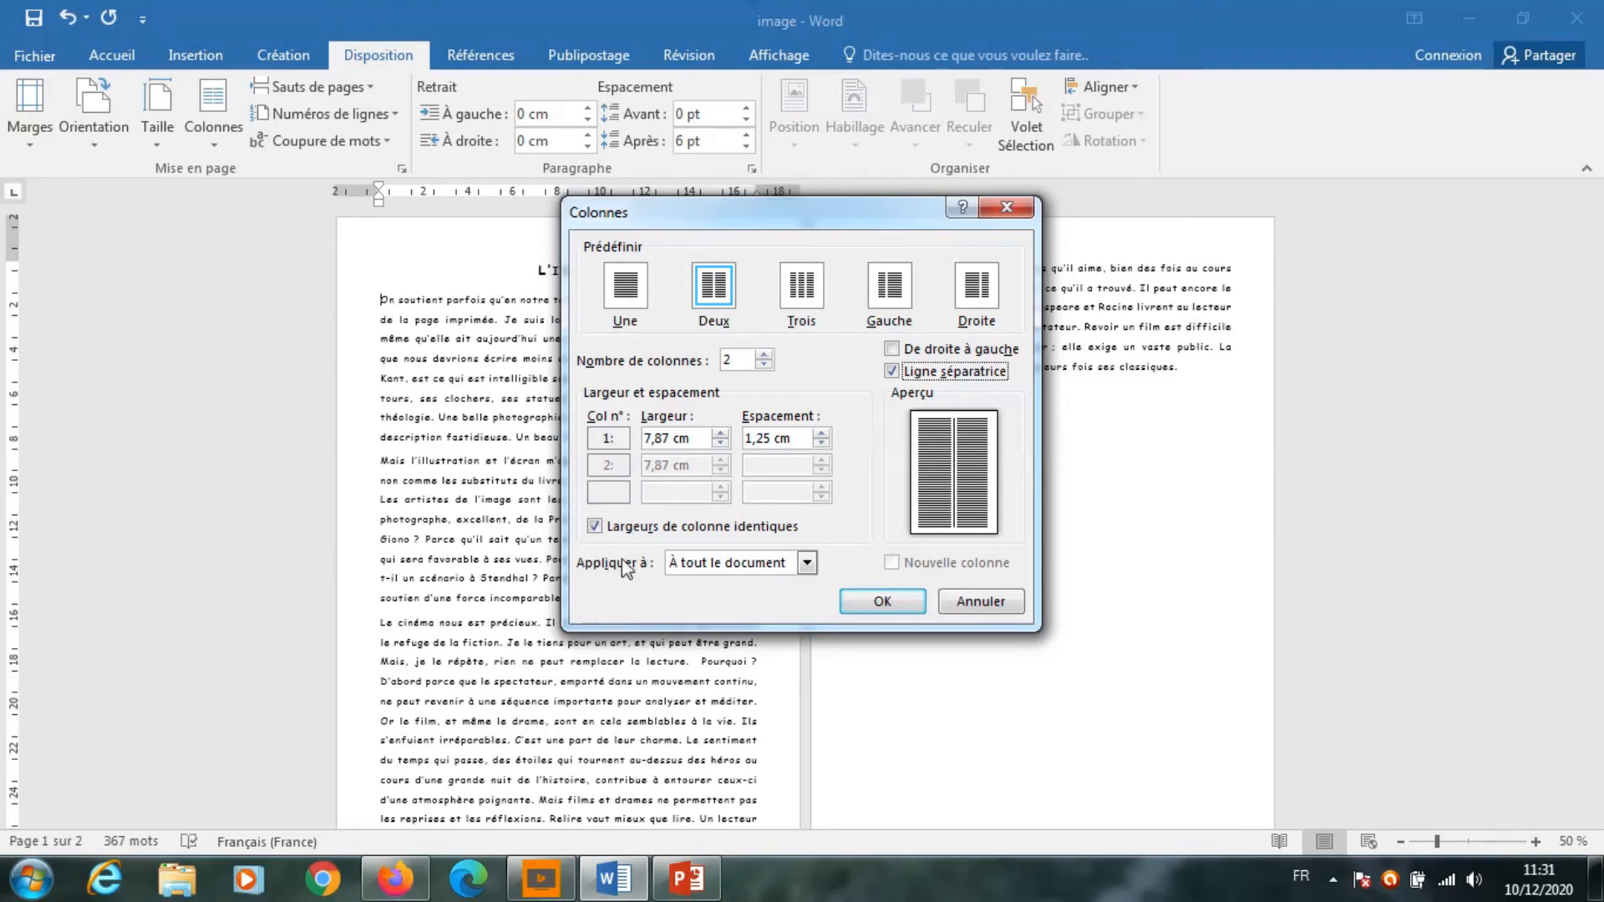
{"action": "left_click", "coordinate": [698, 568]}
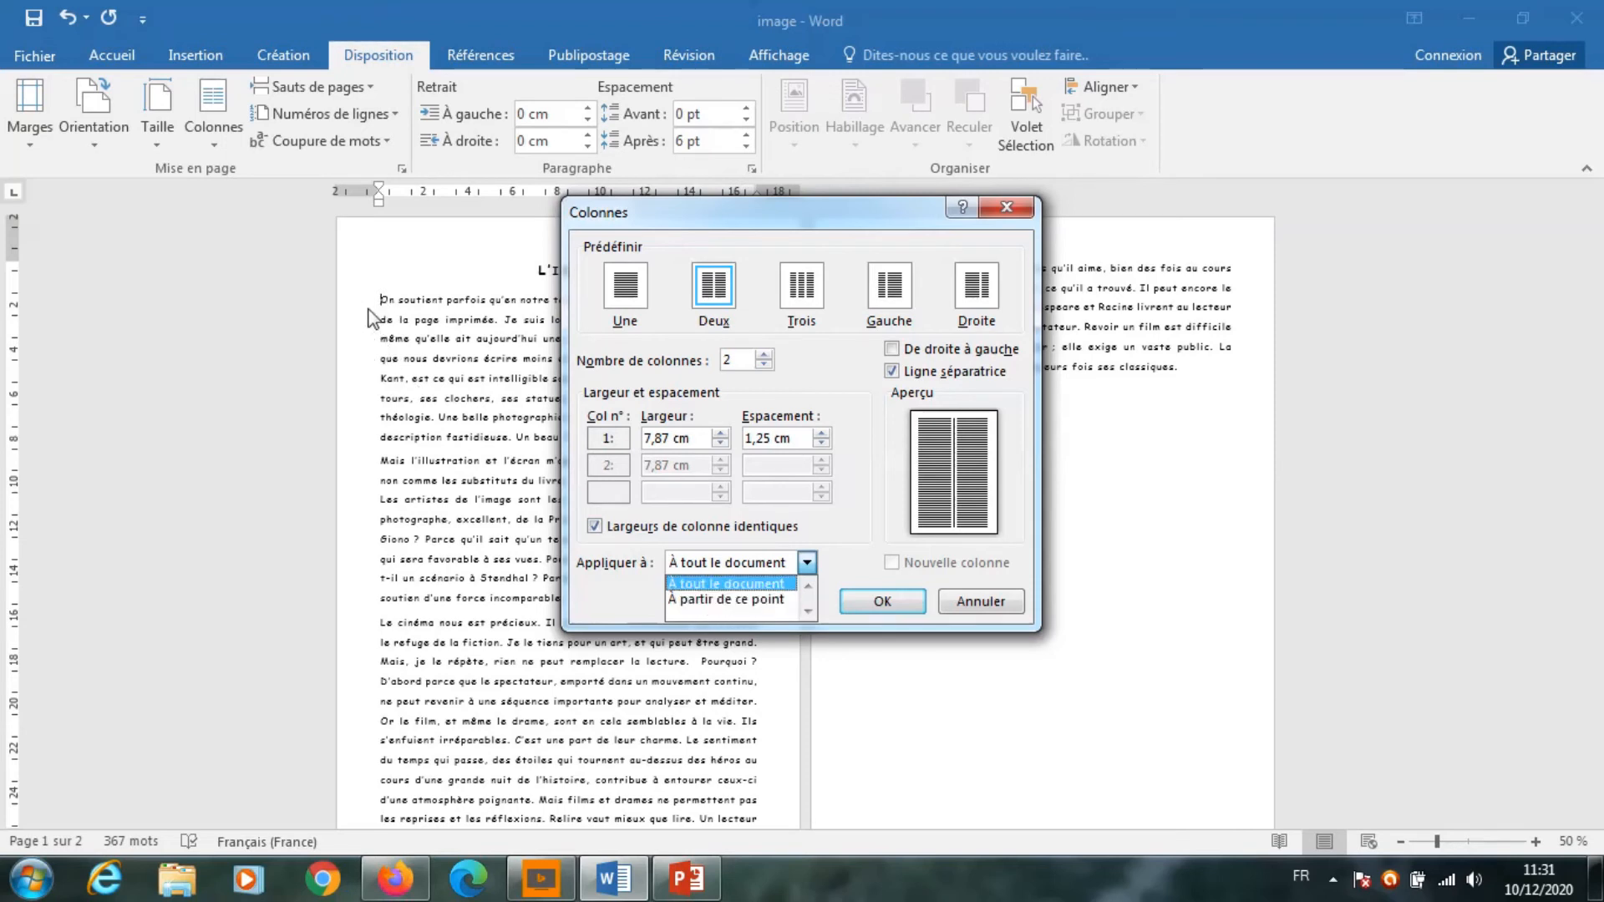
{"action": "left_click", "coordinate": [708, 599]}
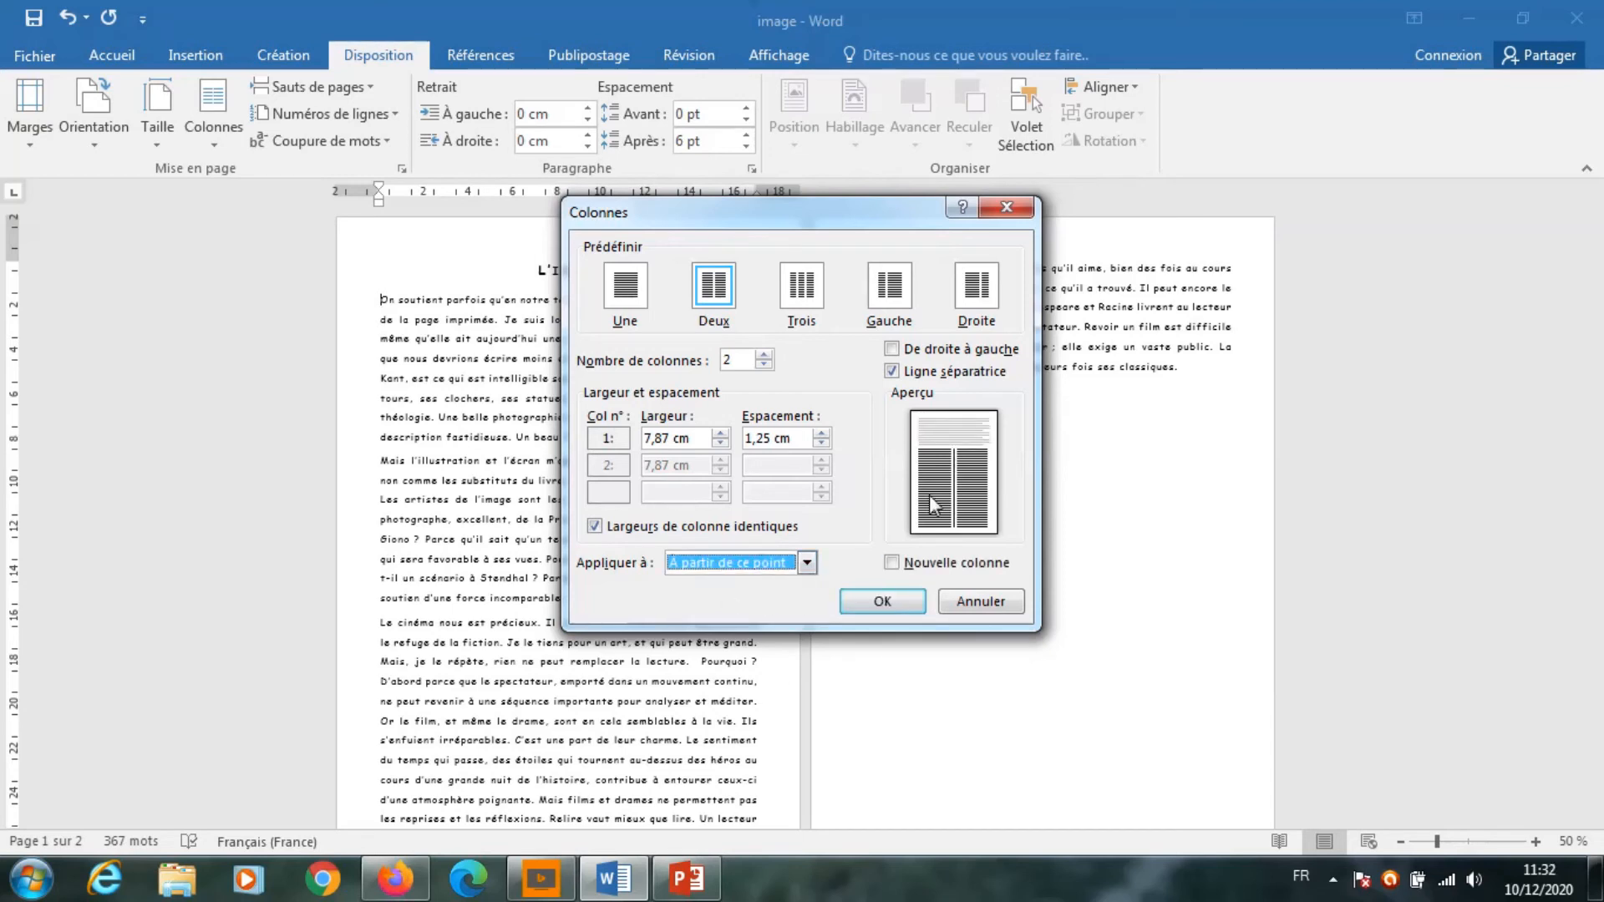
{"action": "left_click", "coordinate": [874, 607]}
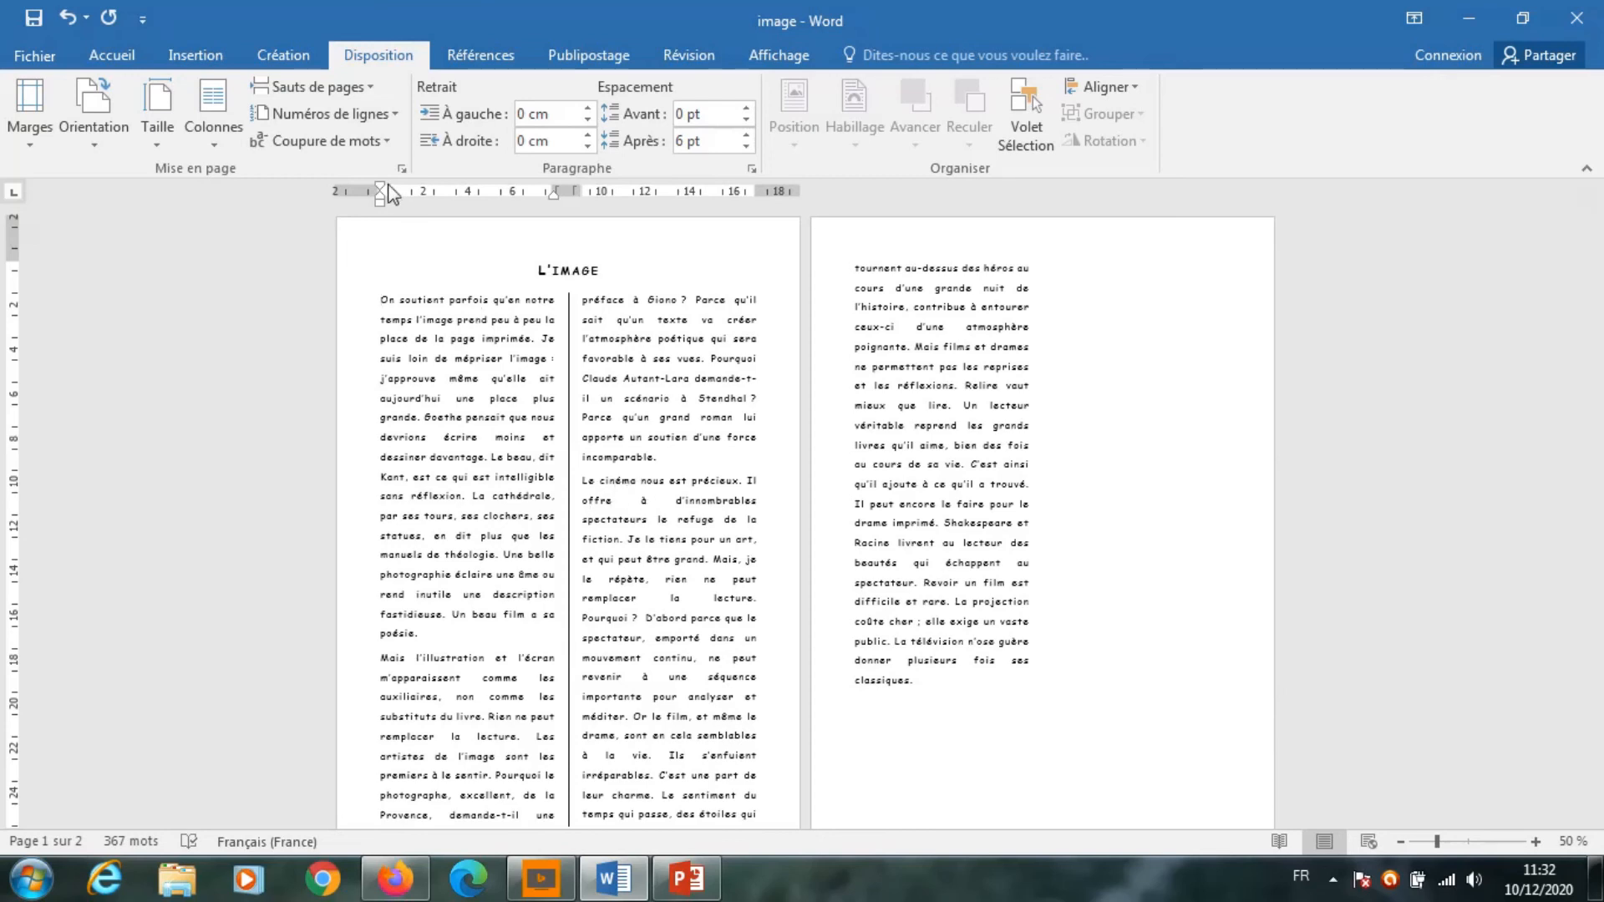
- Turn on automatic hyphenation (Coupure automatique) for the document through the hyphenation options
{"action": "left_click", "coordinate": [384, 140]}
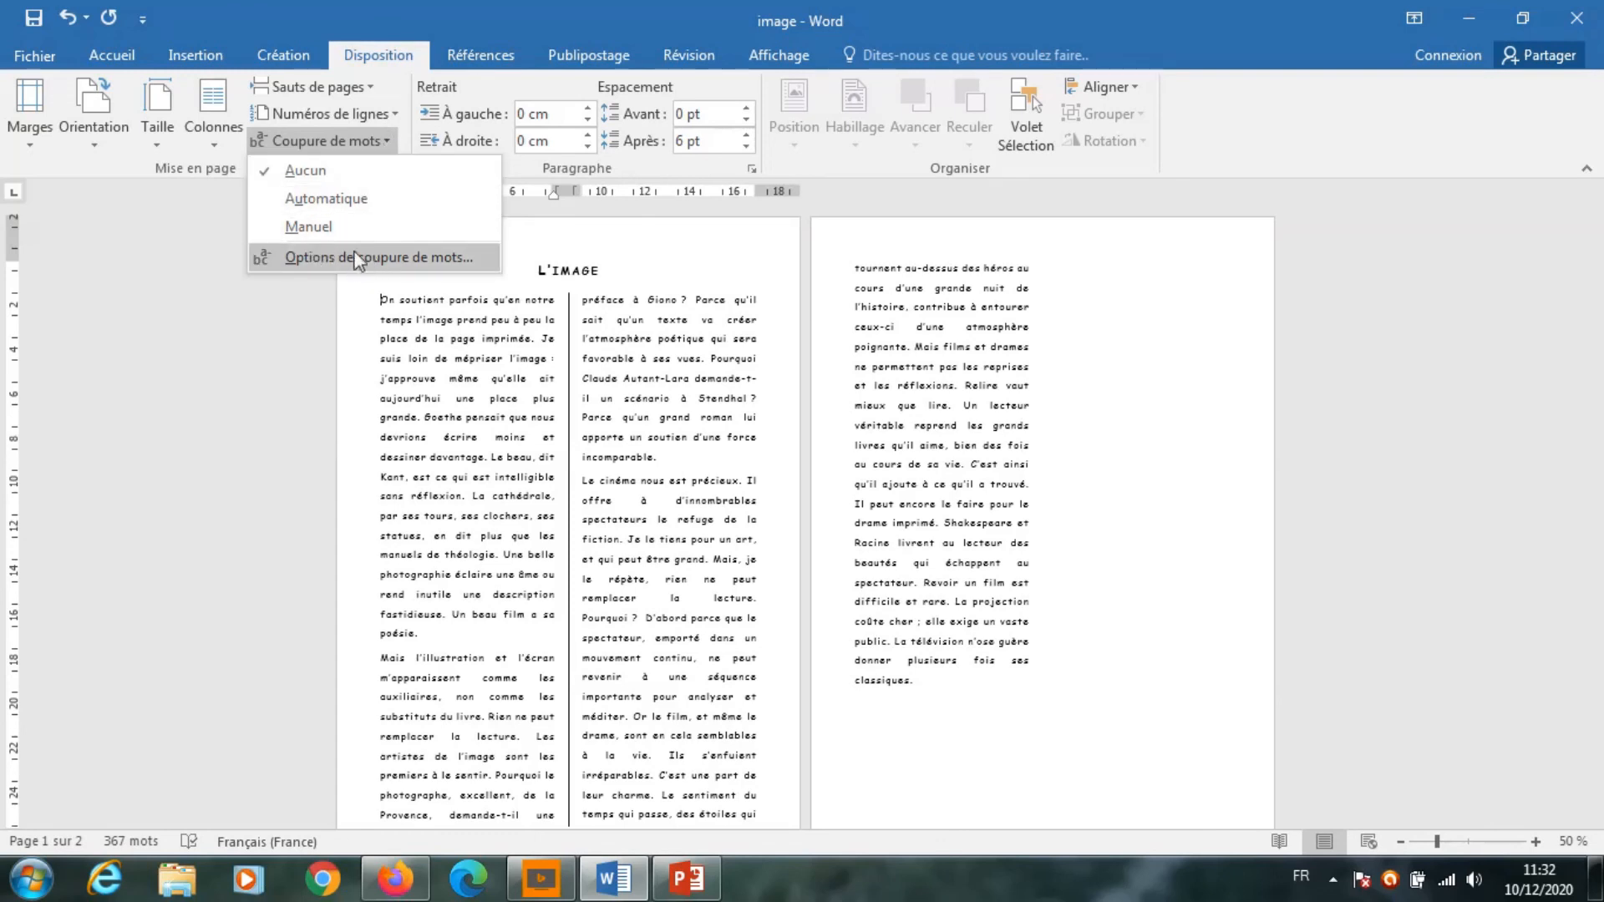
{"action": "left_click", "coordinate": [403, 258]}
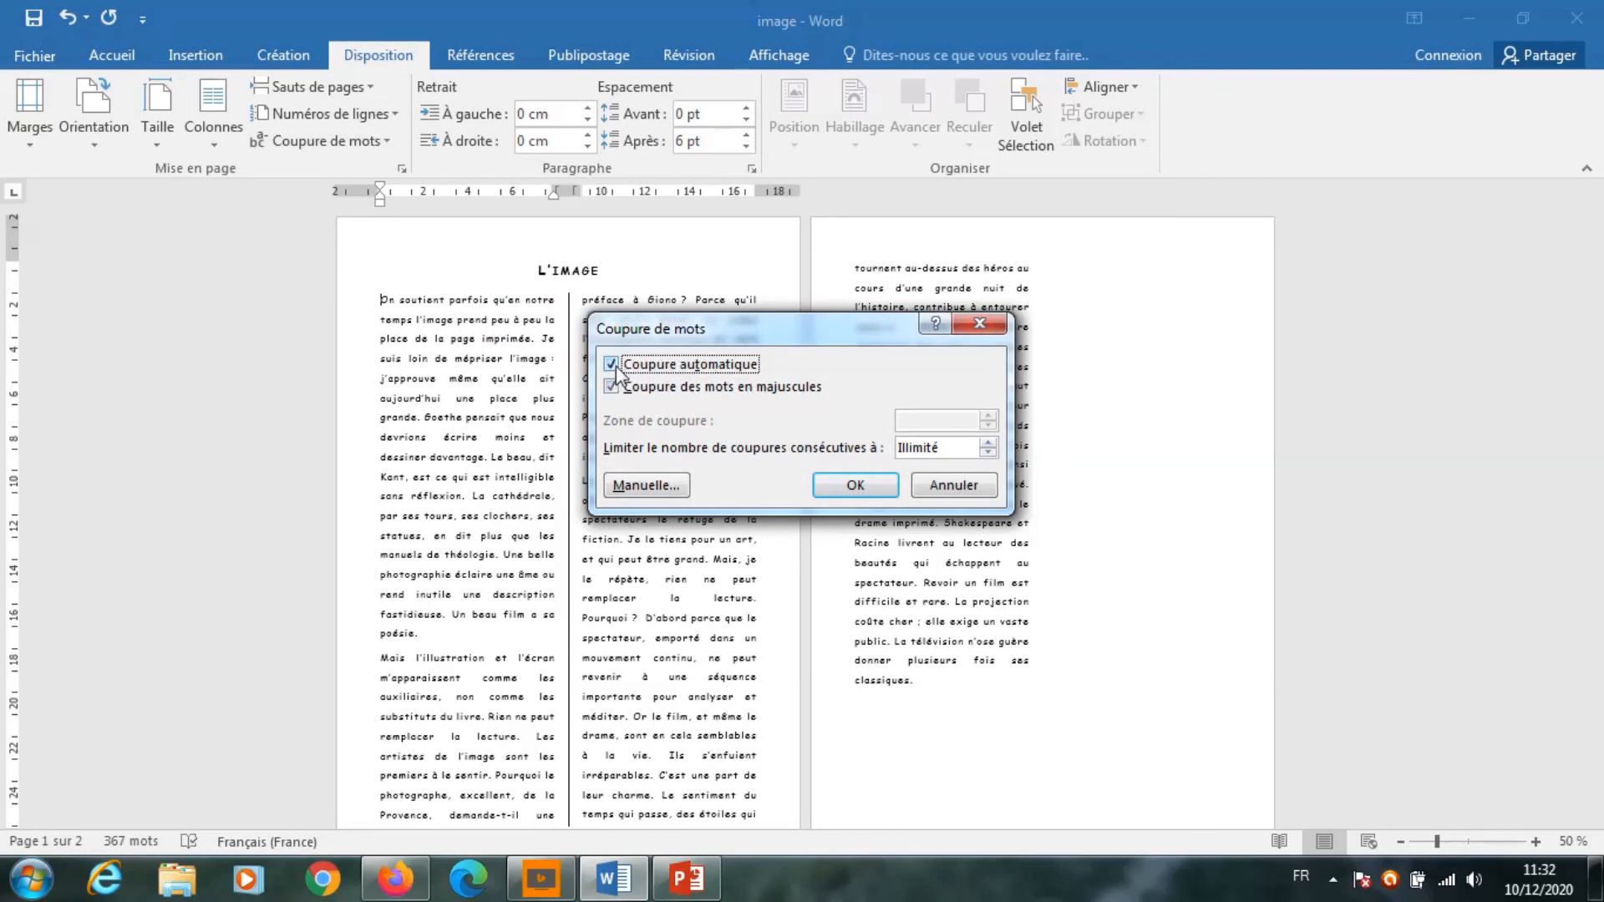
{"action": "left_click", "coordinate": [869, 487]}
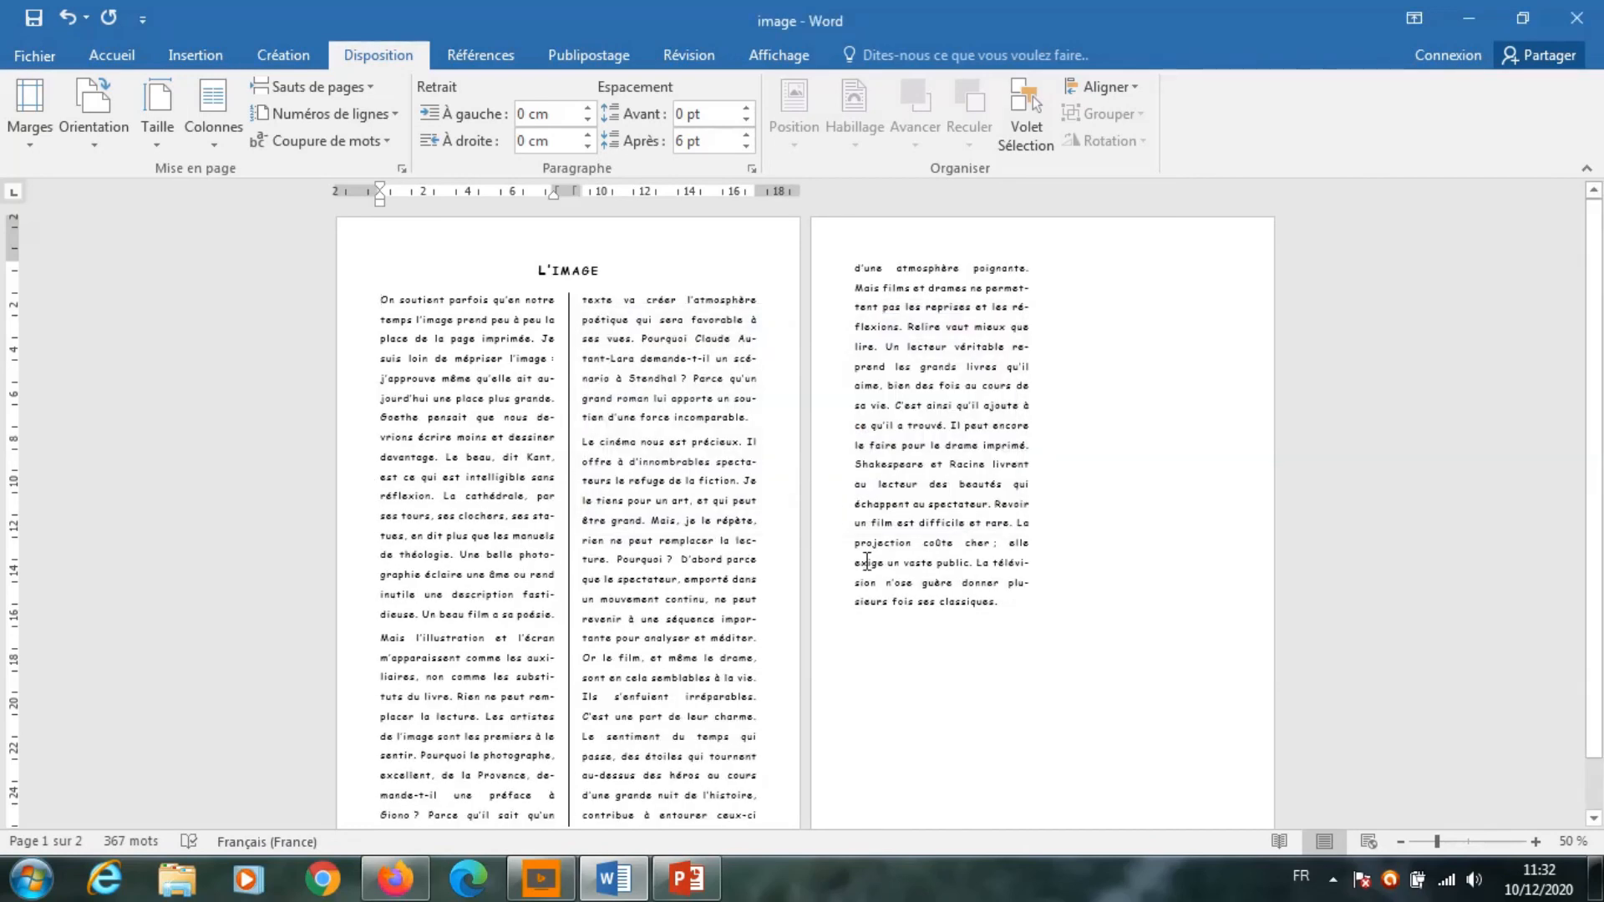